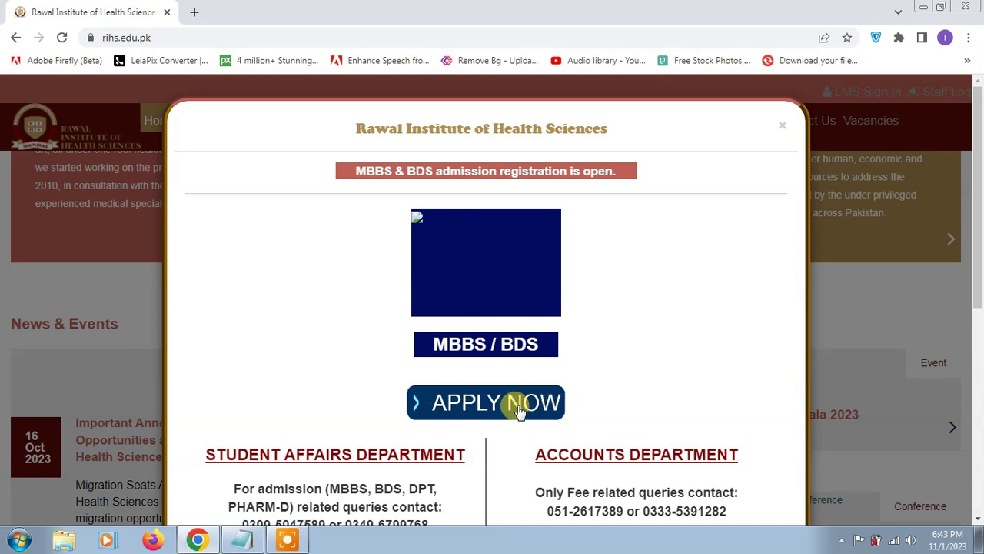
Read the admission notice and launch the MBBS/BDS APPLY NOW portal in a new tab
{"action": "scroll", "coordinate": [517, 410], "scroll_direction": "down", "scroll_amount": 1}
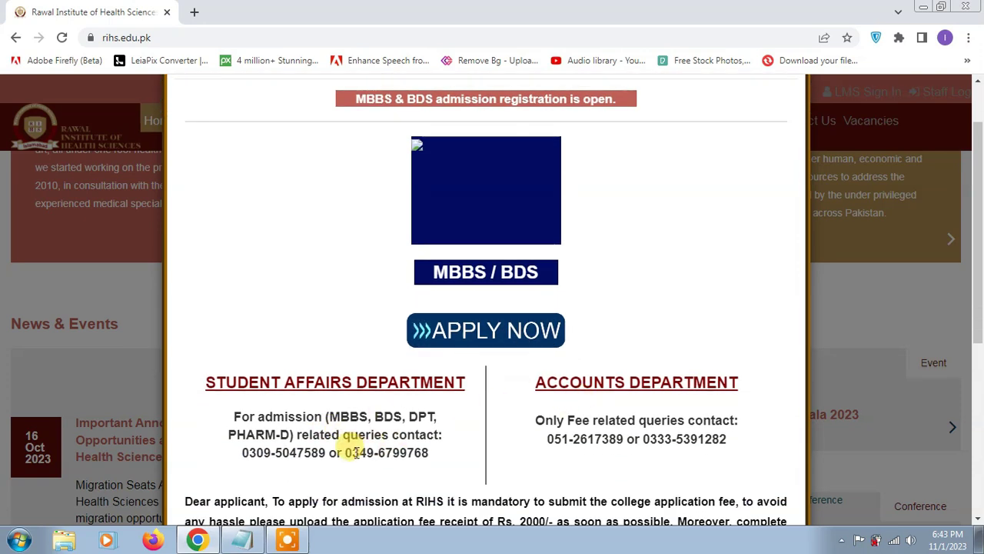
{"action": "scroll", "coordinate": [354, 452], "scroll_direction": "down", "scroll_amount": 1}
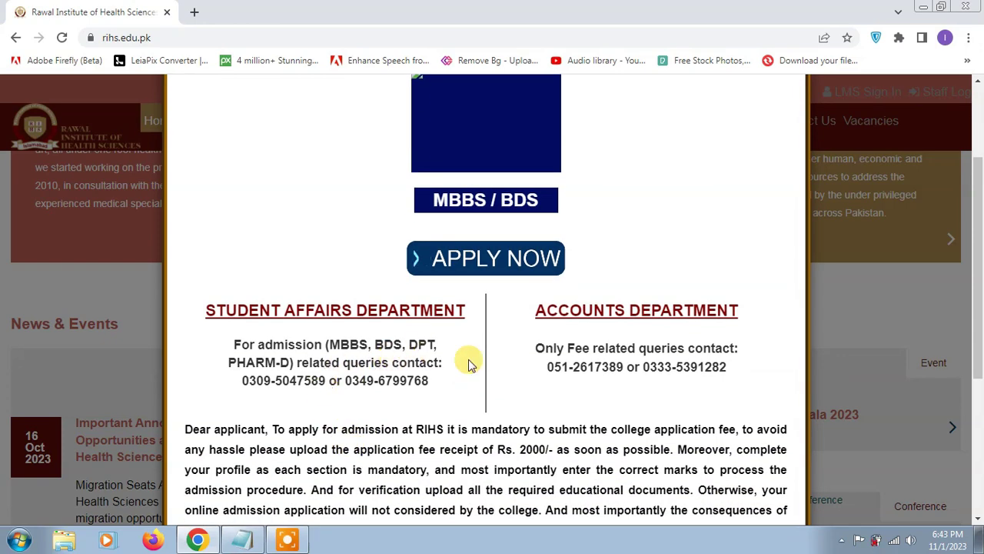
{"action": "scroll", "coordinate": [641, 347], "scroll_direction": "down", "scroll_amount": 2}
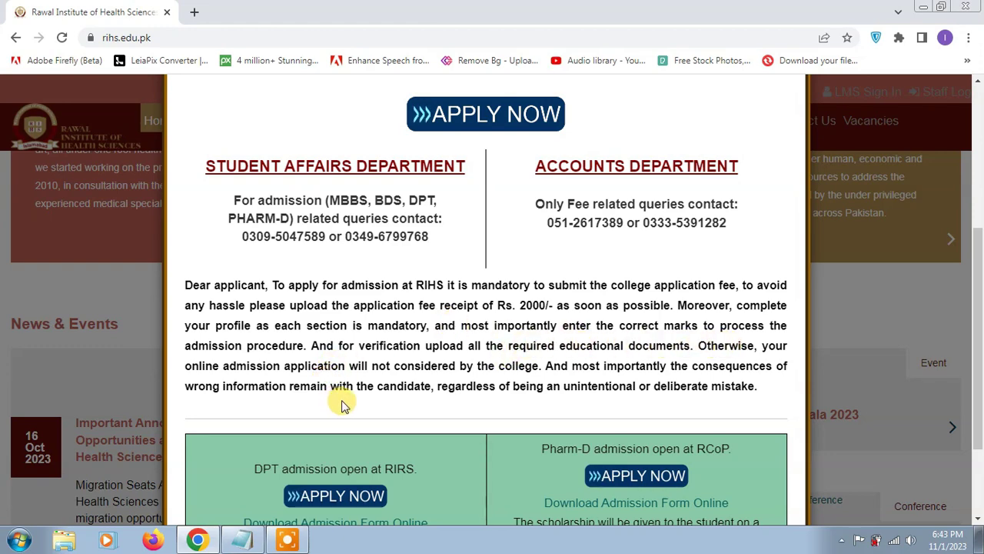
{"action": "scroll", "coordinate": [346, 396], "scroll_direction": "up", "scroll_amount": 4}
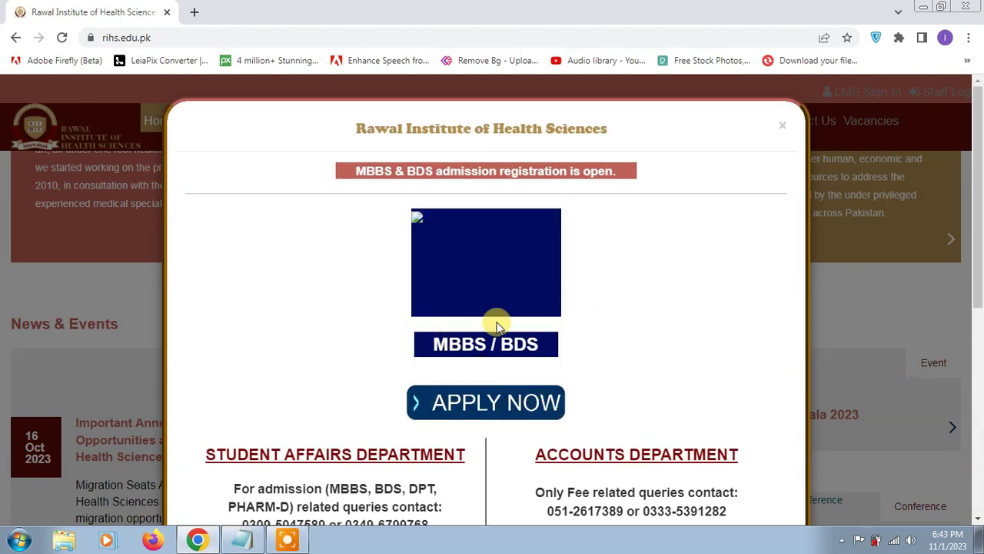
{"action": "scroll", "coordinate": [469, 407], "scroll_direction": "down", "scroll_amount": 3}
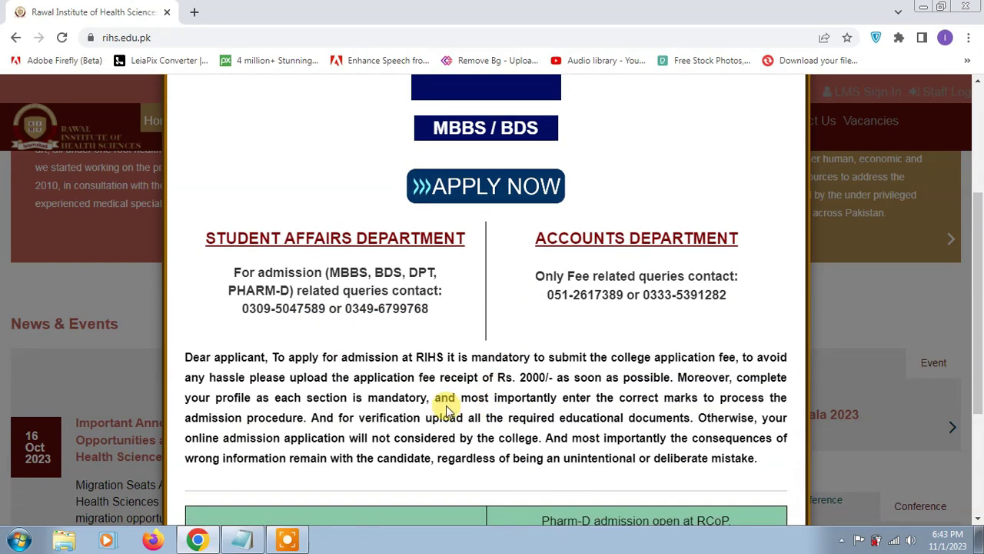
{"action": "scroll", "coordinate": [446, 407], "scroll_direction": "down", "scroll_amount": 3}
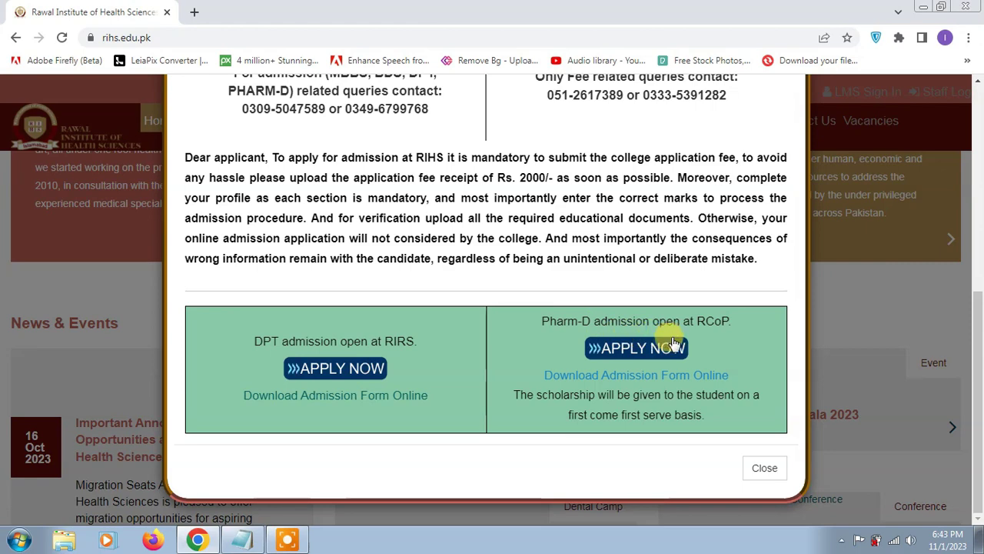
{"action": "scroll", "coordinate": [440, 367], "scroll_direction": "up", "scroll_amount": 2}
{"action": "scroll", "coordinate": [439, 367], "scroll_direction": "up", "scroll_amount": 5}
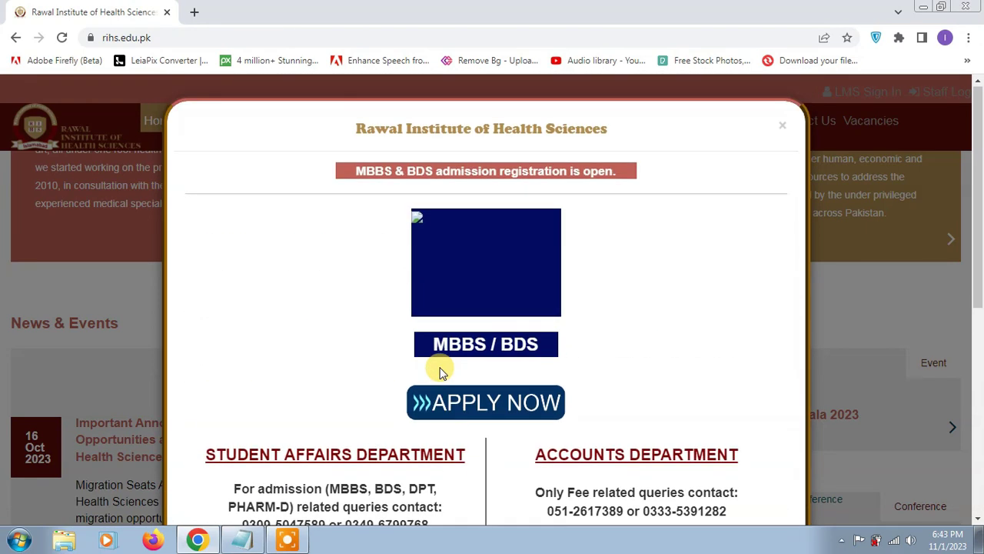
{"action": "left_click", "coordinate": [482, 409]}
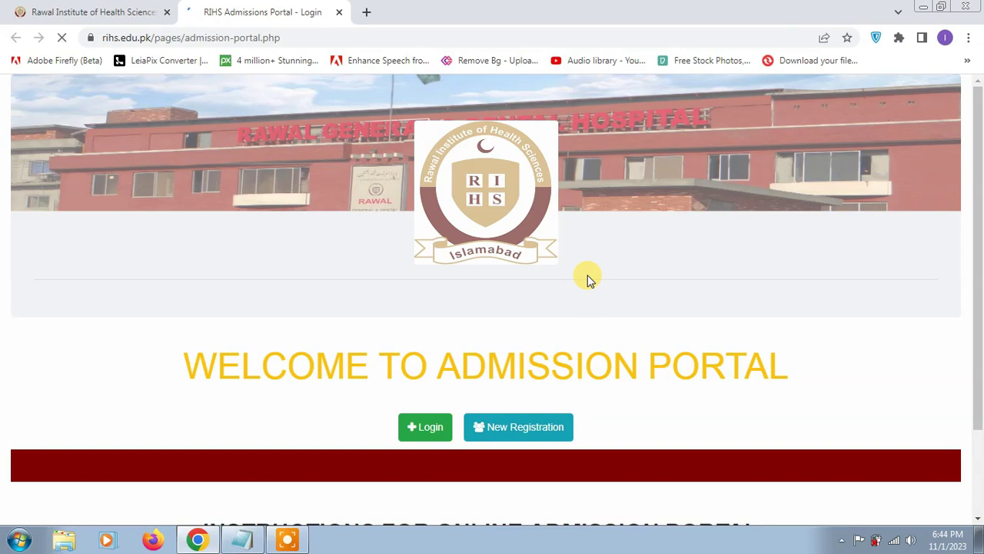
{"action": "scroll", "coordinate": [589, 277], "scroll_direction": "down", "scroll_amount": 1}
{"action": "scroll", "coordinate": [469, 368], "scroll_direction": "down", "scroll_amount": 1}
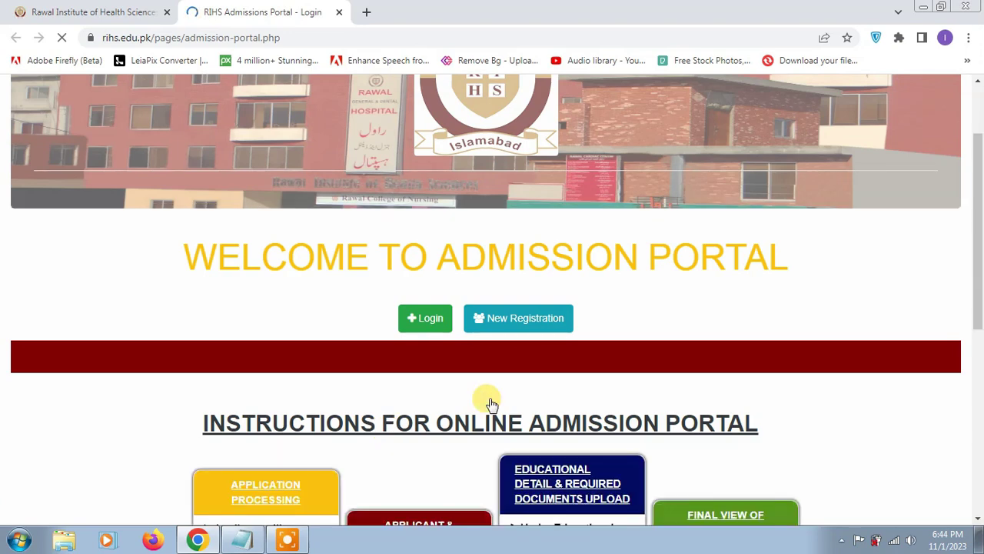
{"action": "scroll", "coordinate": [492, 404], "scroll_direction": "down", "scroll_amount": 3}
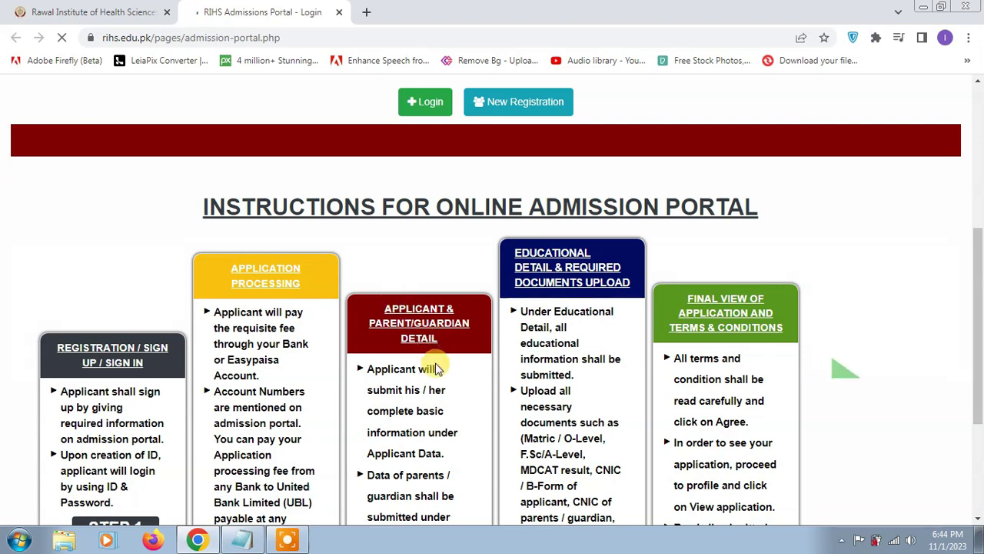
{"action": "scroll", "coordinate": [434, 372], "scroll_direction": "down", "scroll_amount": 2}
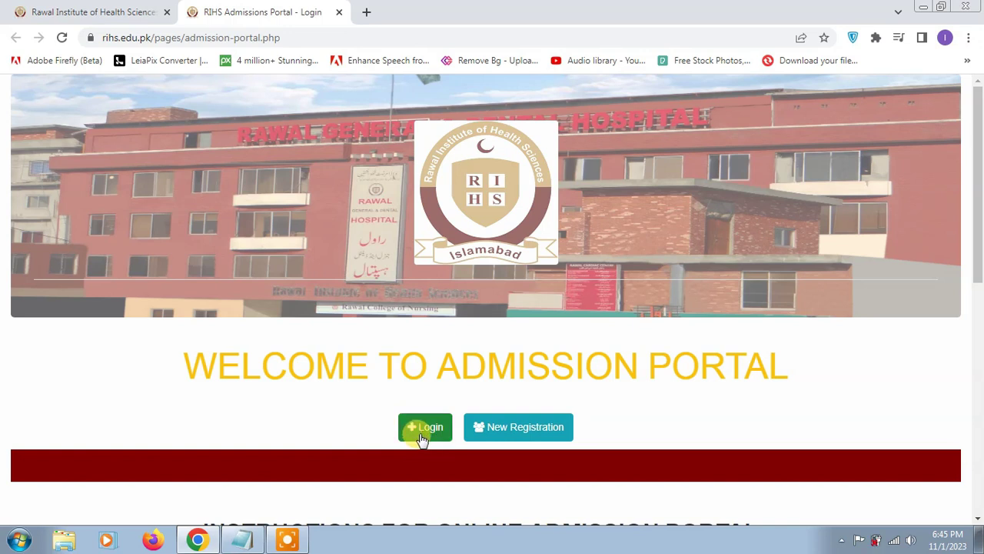
Start a new registration with program MBBS and category Local Candidate
{"action": "left_click", "coordinate": [543, 435]}
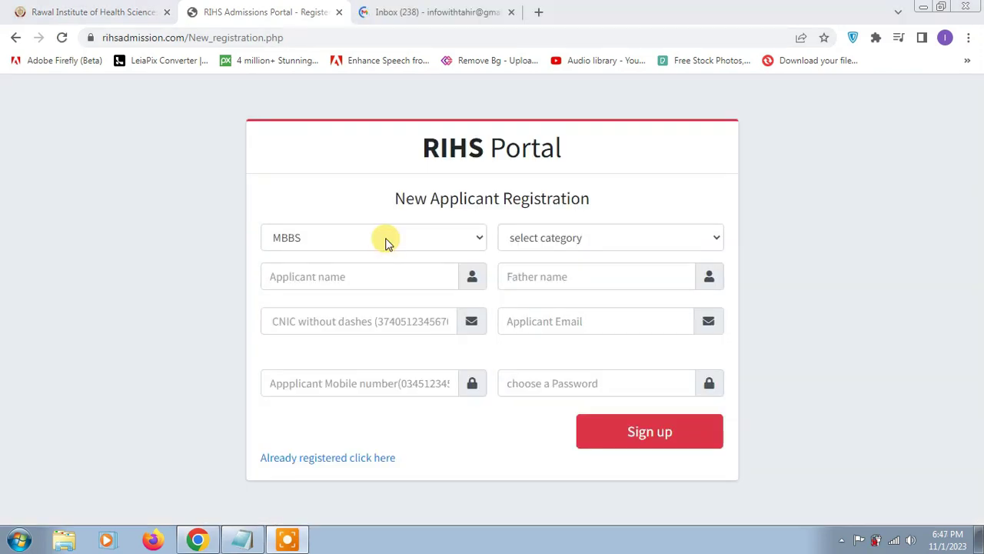
{"action": "left_click", "coordinate": [429, 241]}
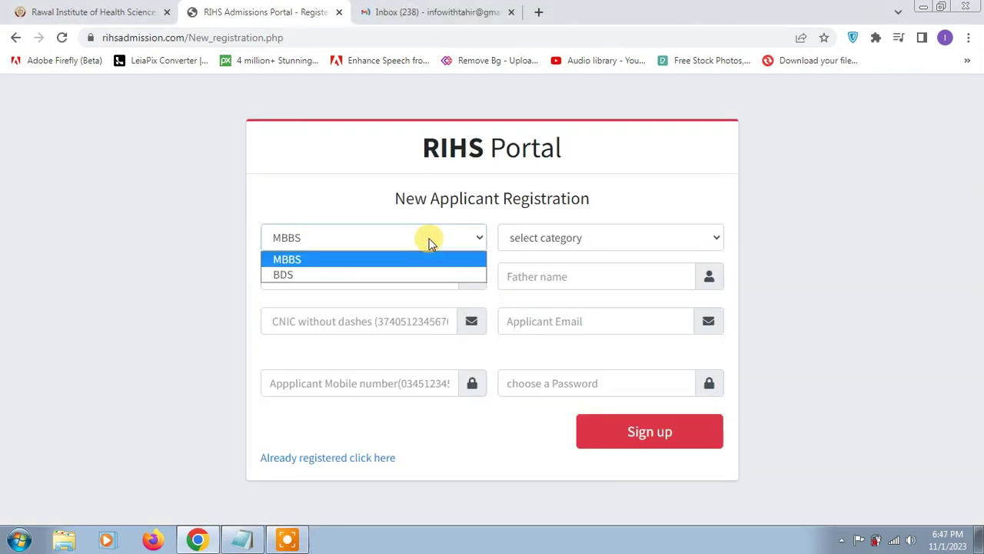
{"action": "left_click", "coordinate": [429, 246]}
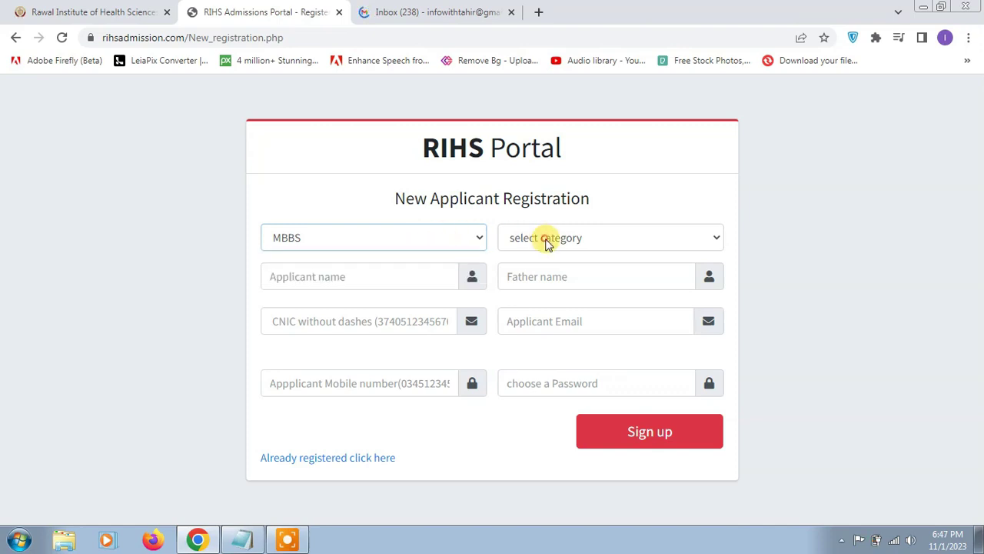
{"action": "left_click", "coordinate": [545, 241]}
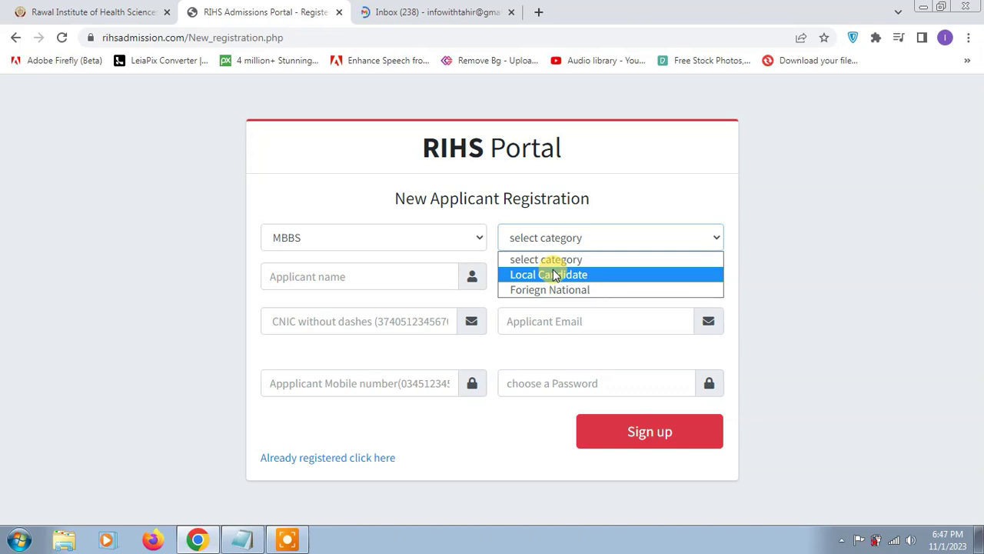
{"action": "left_click", "coordinate": [554, 274]}
Fill in the applicant's name, father's name, CNIC number and e-mail address
{"action": "left_click", "coordinate": [343, 282]}
{"action": "type", "text": "ABC"}
{"action": "left_click", "coordinate": [565, 278]}
{"action": "type", "text": "XYZ"}
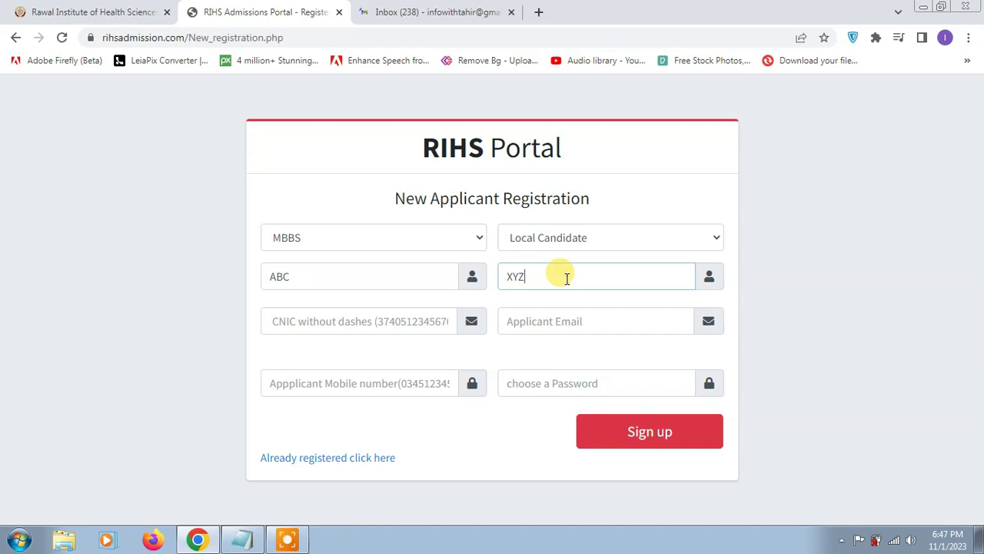
{"action": "left_click", "coordinate": [417, 322]}
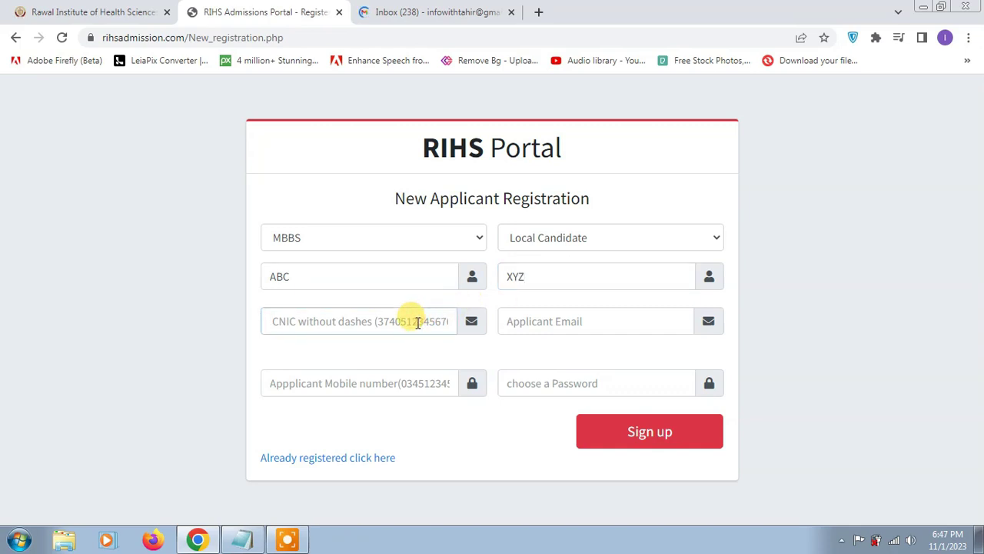
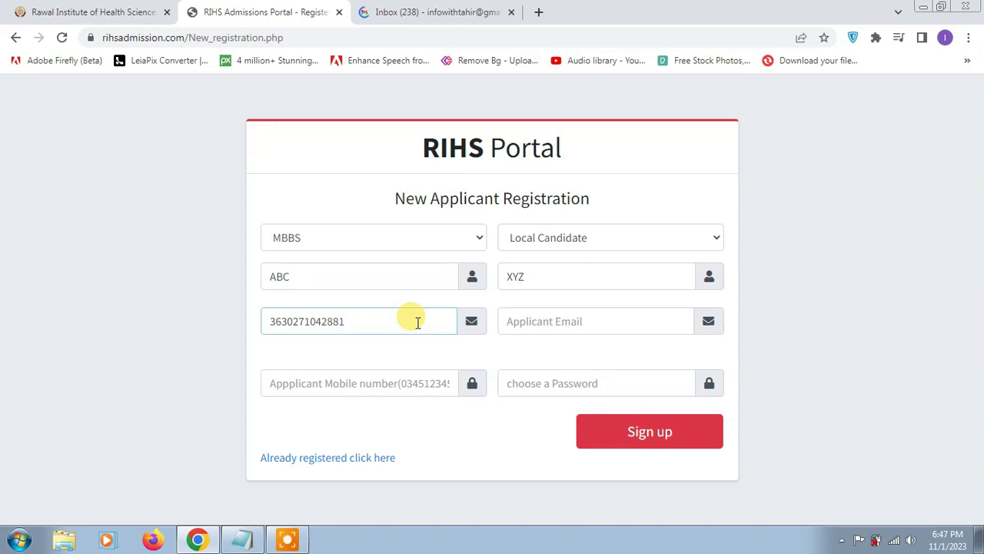
{"action": "left_click", "coordinate": [556, 320]}
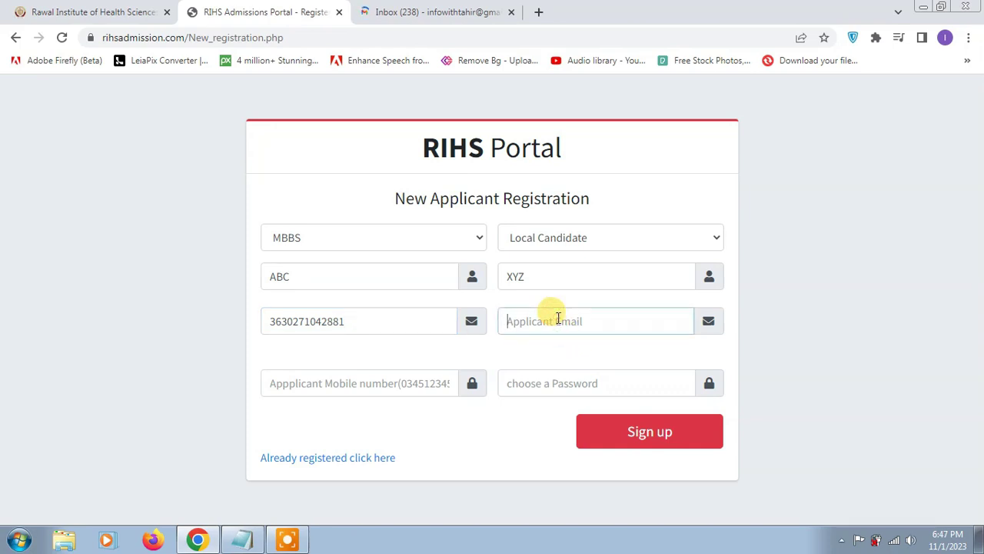
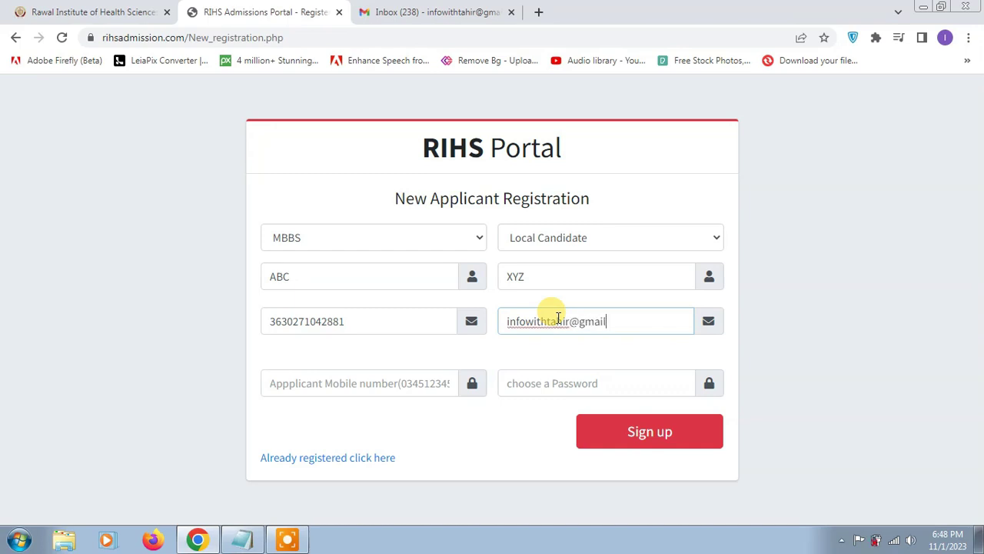
Enter the mobile number and an account password, then sign up
{"action": "left_click", "coordinate": [412, 382]}
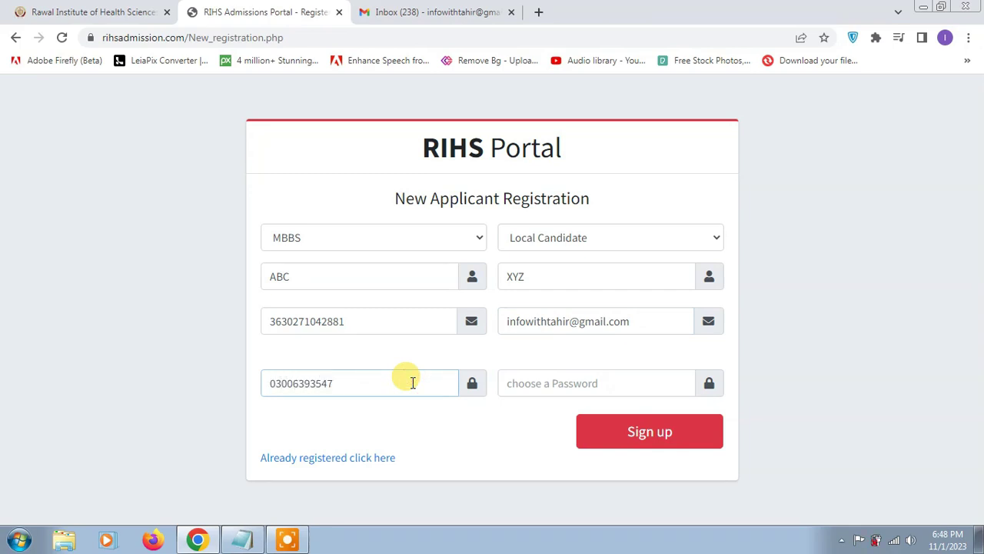
{"action": "key", "text": "Tab"}
{"action": "type", "text": "12345678"}
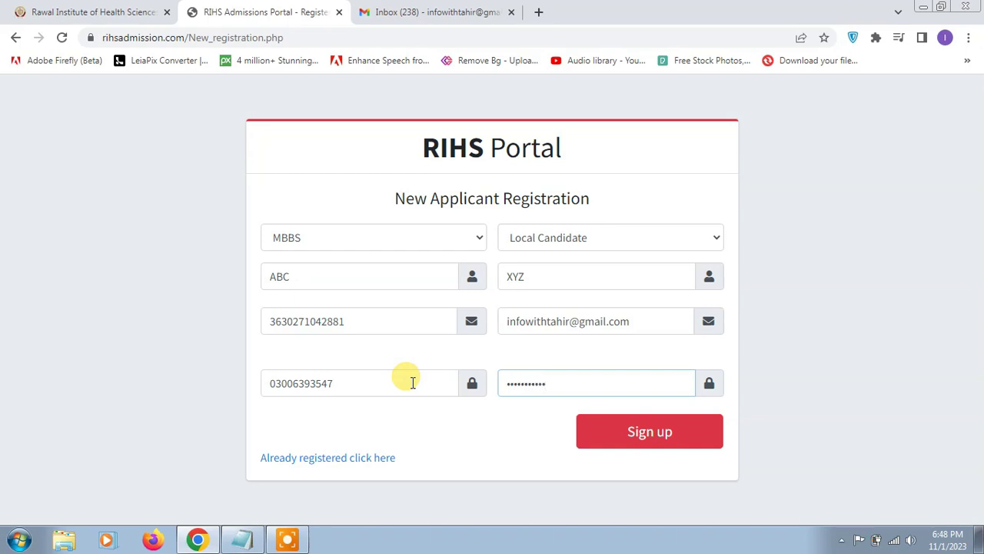
{"action": "left_click", "coordinate": [660, 431]}
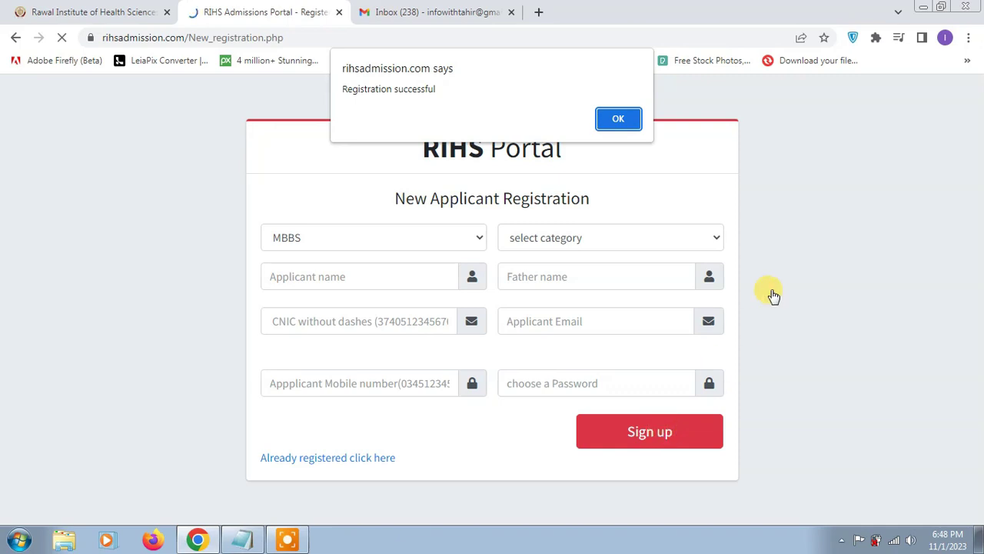
Dismiss the success message and retrieve the login ID from the e-mailed details
{"action": "left_click", "coordinate": [619, 119]}
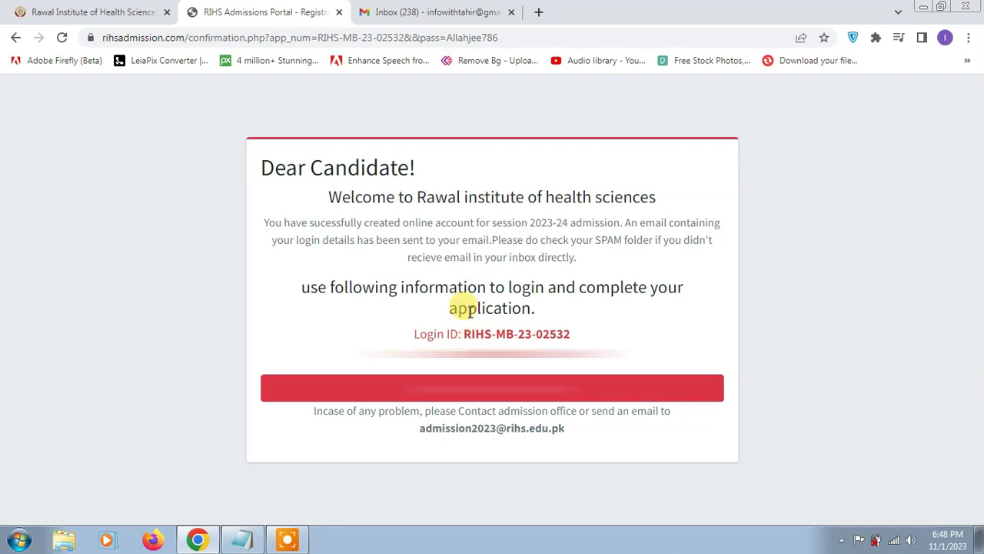
{"action": "left_click", "coordinate": [373, 12]}
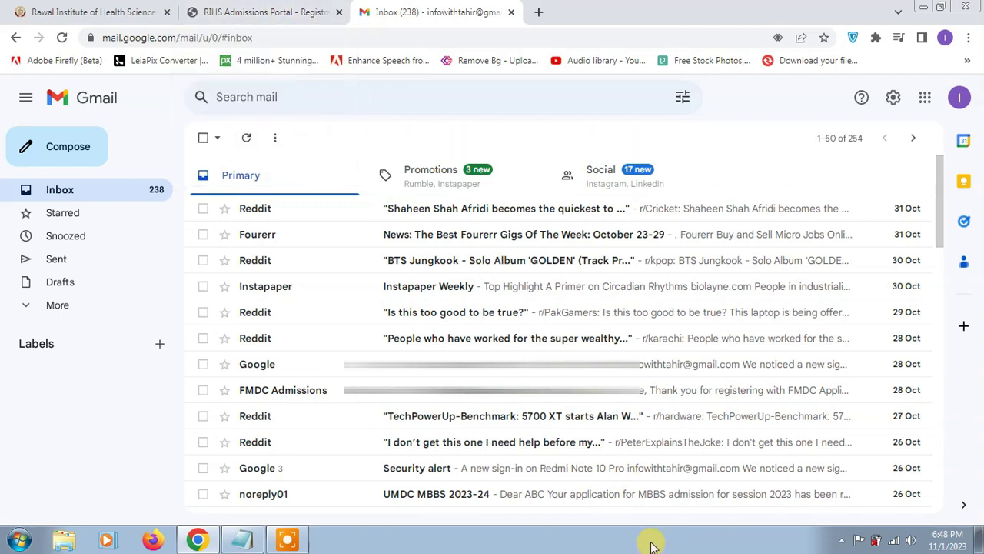
{"action": "key", "text": "ctrl+shift+Tab"}
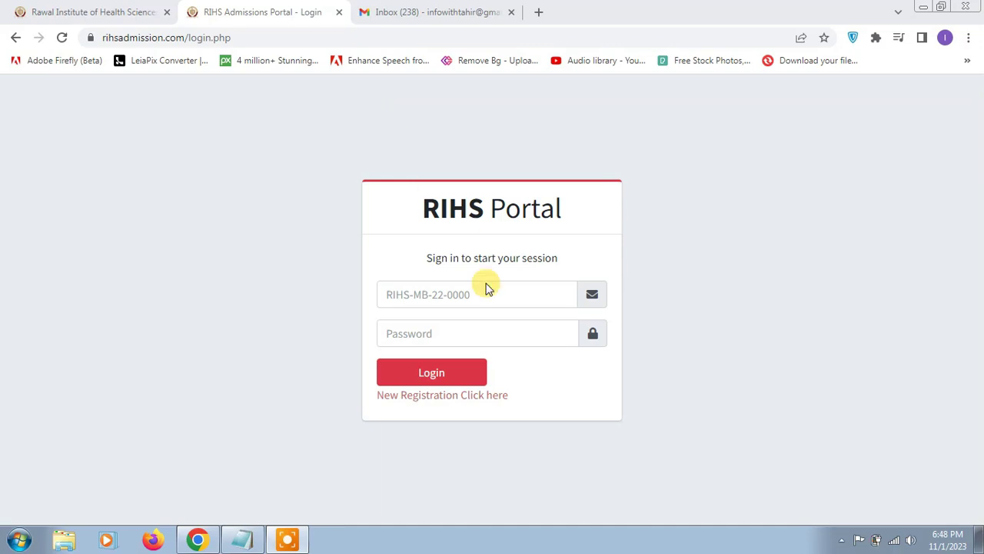
Sign in to the portal with the pasted login ID and the account password
{"action": "left_click", "coordinate": [456, 296]}
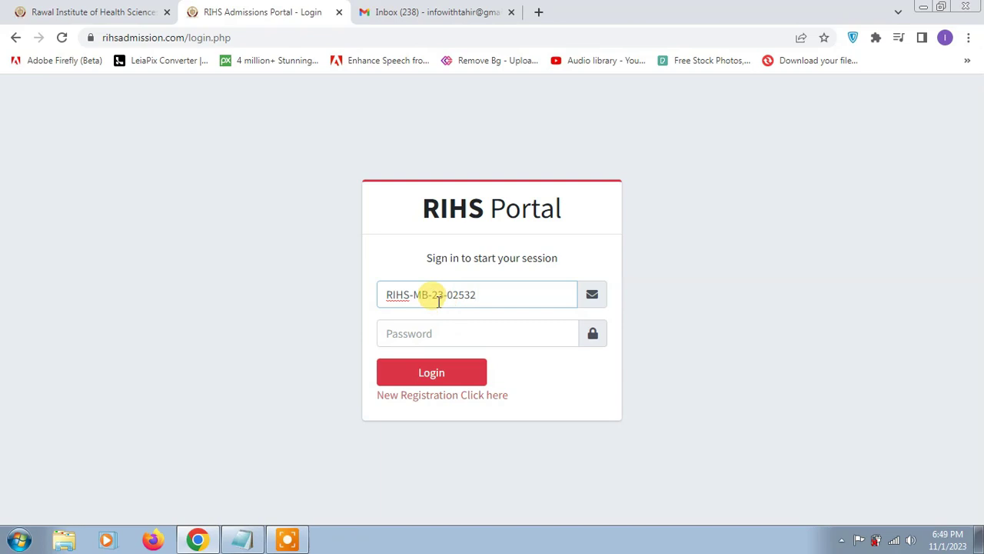
{"action": "left_click", "coordinate": [430, 333]}
{"action": "type", "text": "1"}
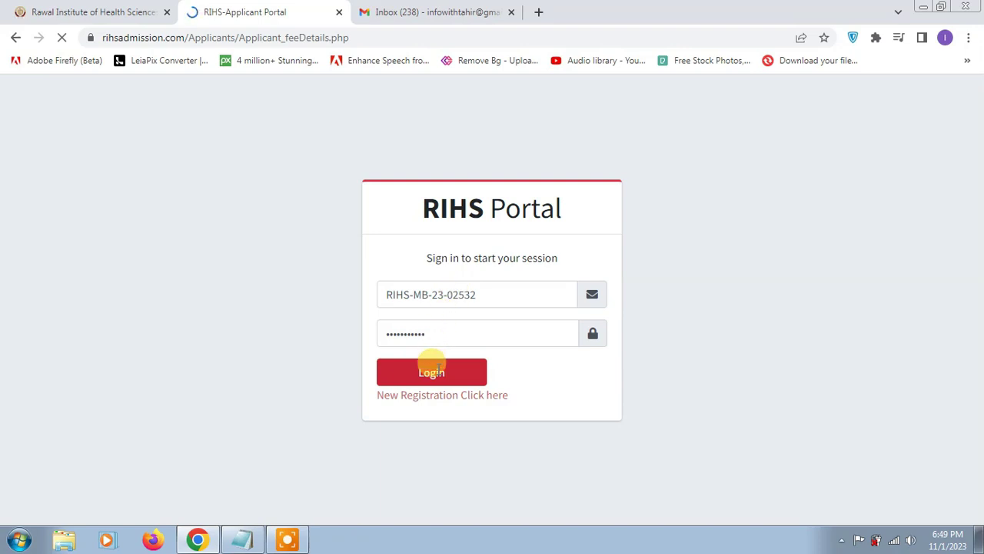
{"action": "left_click", "coordinate": [432, 373]}
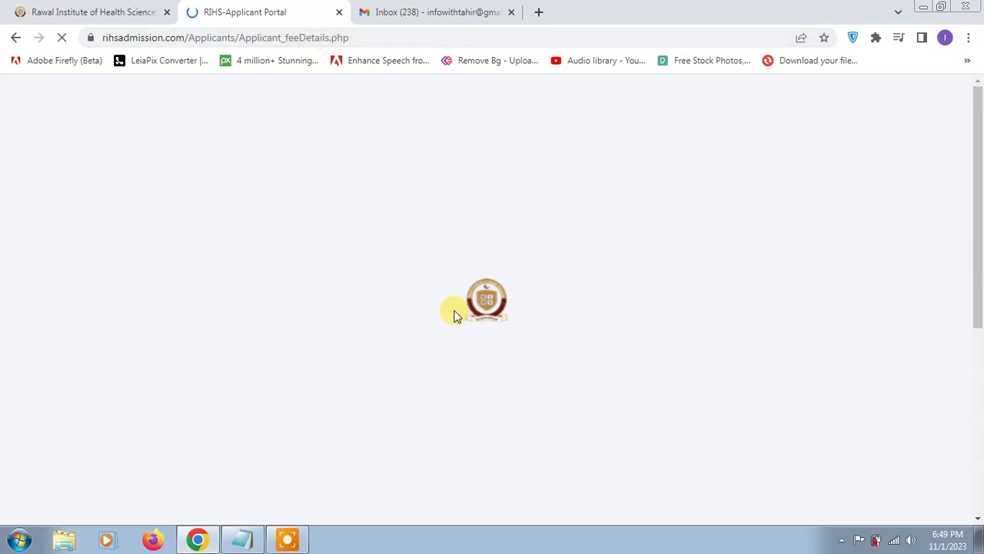
{"action": "scroll", "coordinate": [506, 303], "scroll_direction": "down", "scroll_amount": 3}
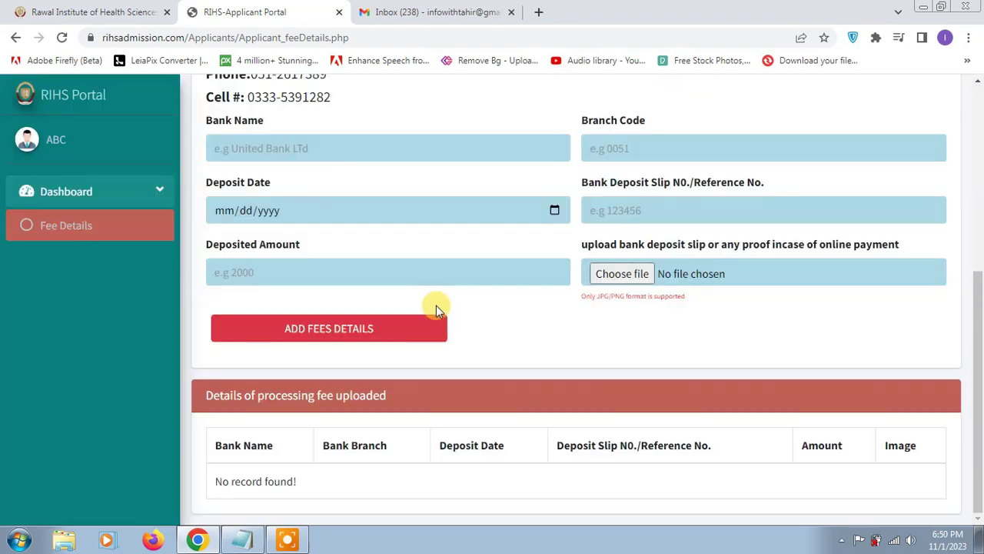
{"action": "scroll", "coordinate": [435, 307], "scroll_direction": "up", "scroll_amount": 3}
{"action": "scroll", "coordinate": [428, 310], "scroll_direction": "up", "scroll_amount": 2}
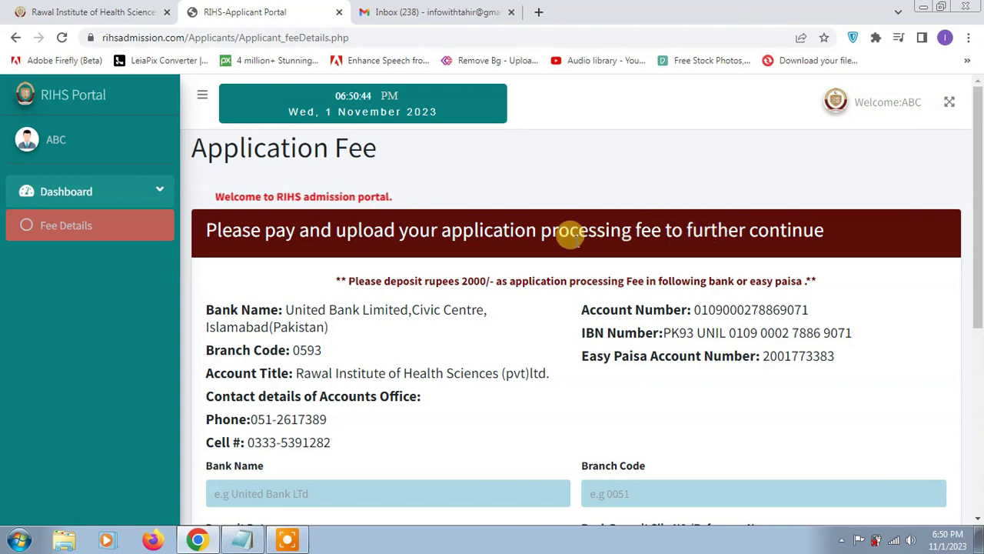
{"action": "scroll", "coordinate": [692, 280], "scroll_direction": "down", "scroll_amount": 3}
{"action": "scroll", "coordinate": [670, 304], "scroll_direction": "down", "scroll_amount": 2}
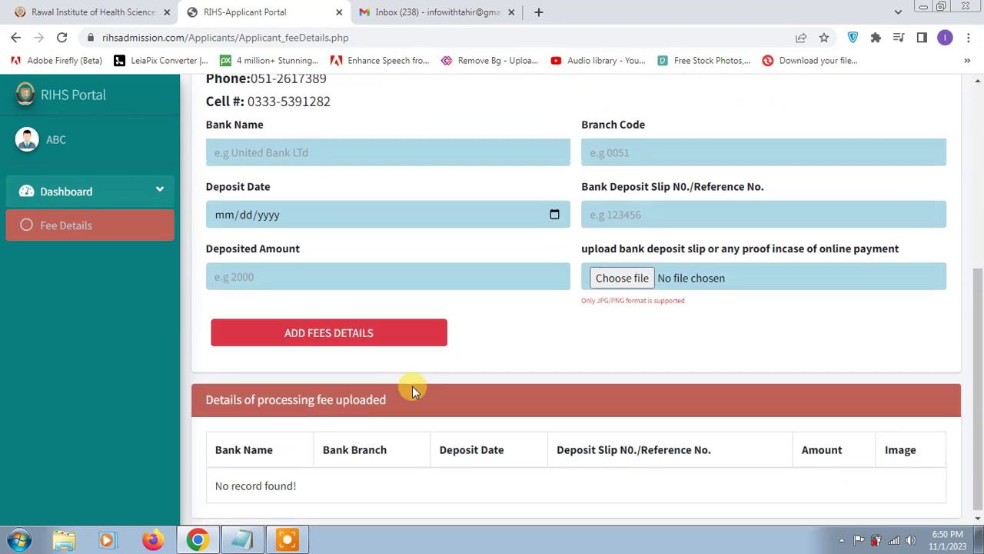
{"action": "scroll", "coordinate": [412, 389], "scroll_direction": "up", "scroll_amount": 3}
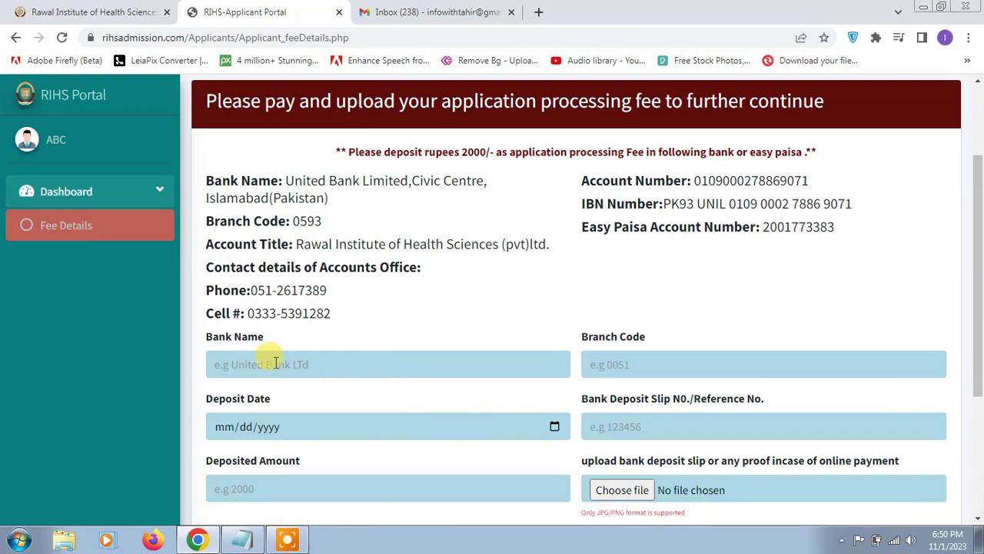
{"action": "scroll", "coordinate": [275, 362], "scroll_direction": "up", "scroll_amount": 2}
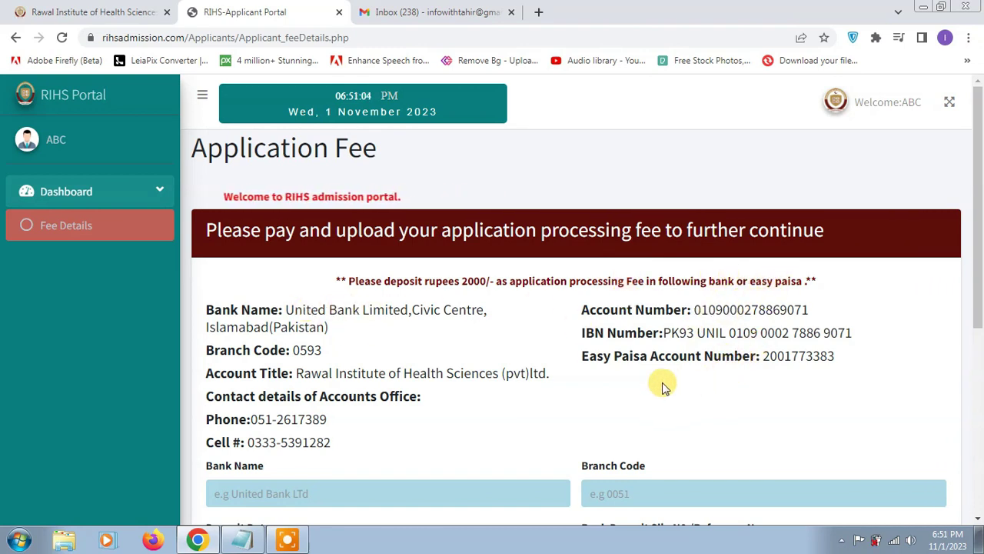
{"action": "scroll", "coordinate": [576, 389], "scroll_direction": "down", "scroll_amount": 2}
{"action": "scroll", "coordinate": [445, 379], "scroll_direction": "down", "scroll_amount": 2}
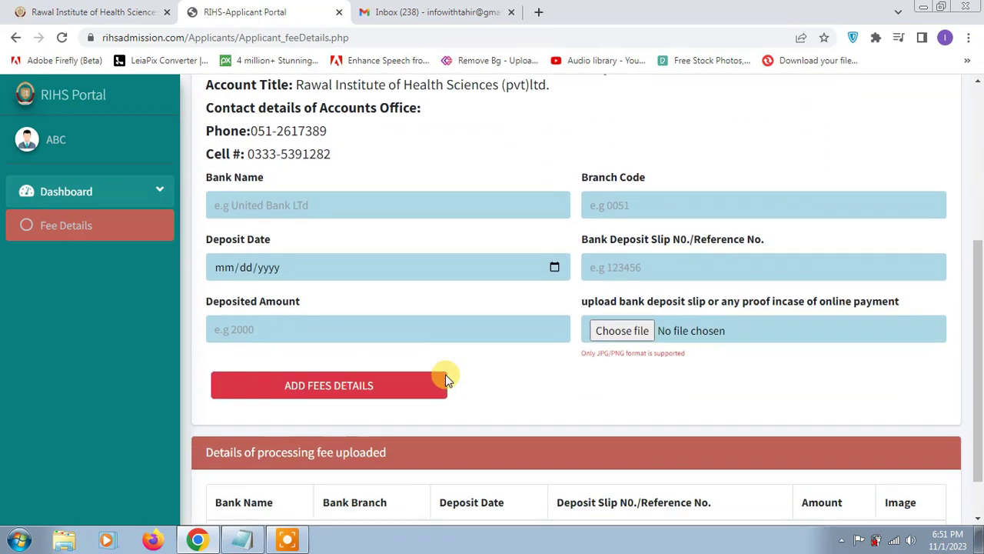
Enter the UBL deposit: branch code 0593, date 1 November 2023, slip reference and amount 2000
{"action": "left_click", "coordinate": [315, 204]}
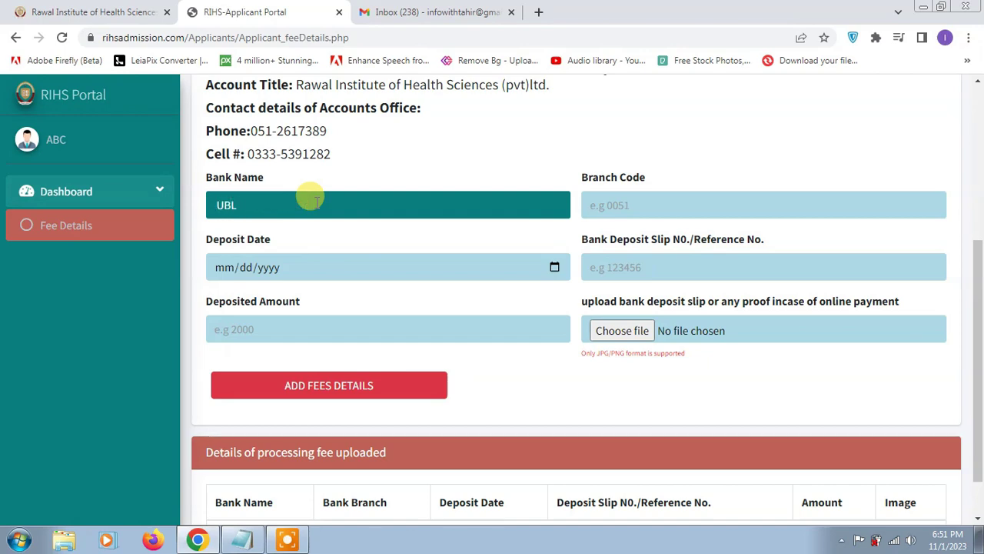
{"action": "left_click", "coordinate": [677, 206]}
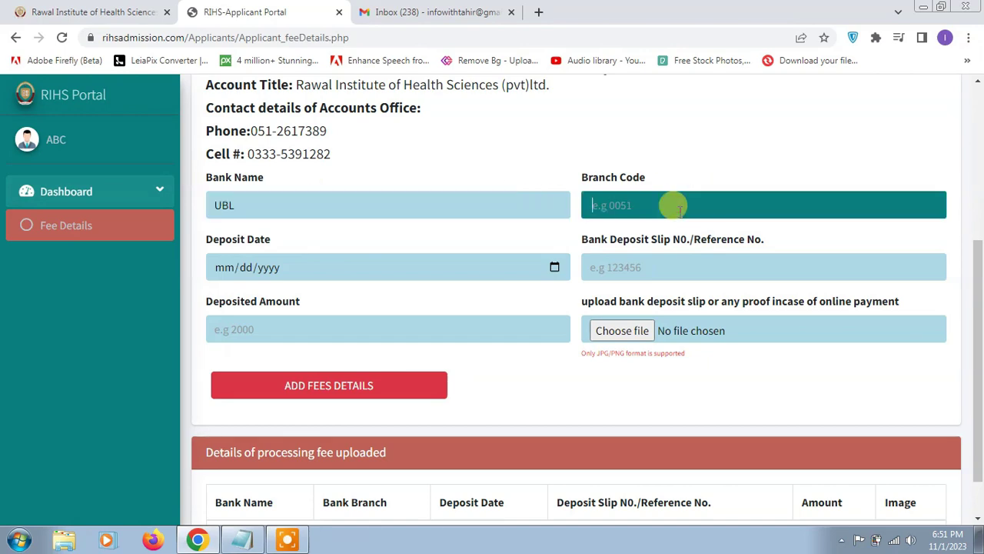
{"action": "scroll", "coordinate": [679, 207], "scroll_direction": "up", "scroll_amount": 3}
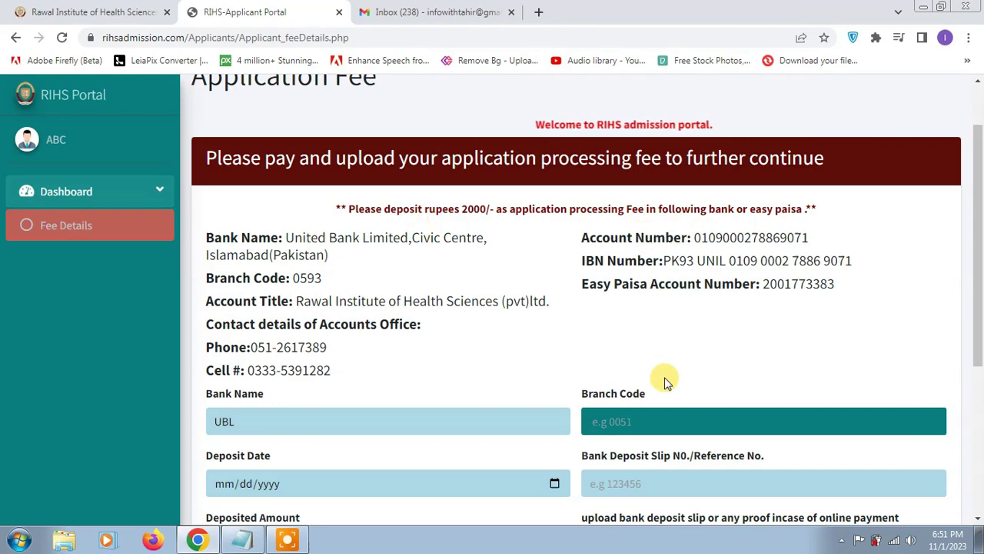
{"action": "scroll", "coordinate": [664, 376], "scroll_direction": "down", "scroll_amount": 2}
{"action": "type", "text": "0593"}
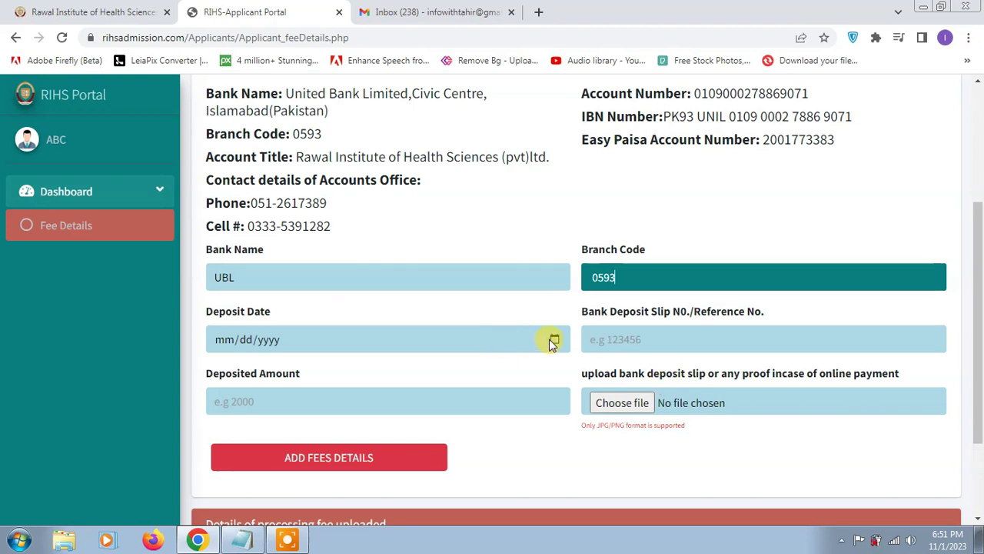
{"action": "left_click", "coordinate": [554, 340]}
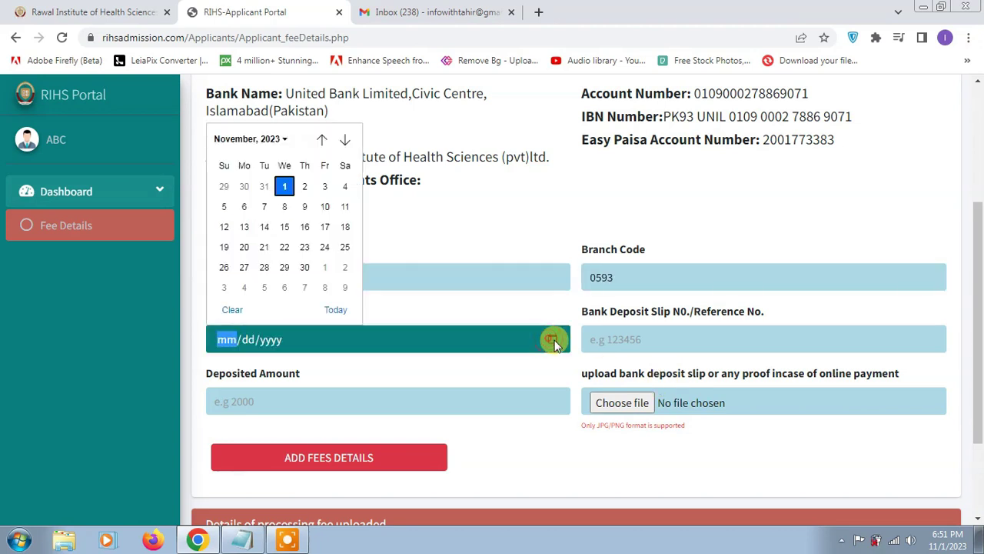
{"action": "left_click", "coordinate": [284, 186]}
{"action": "left_click", "coordinate": [646, 339]}
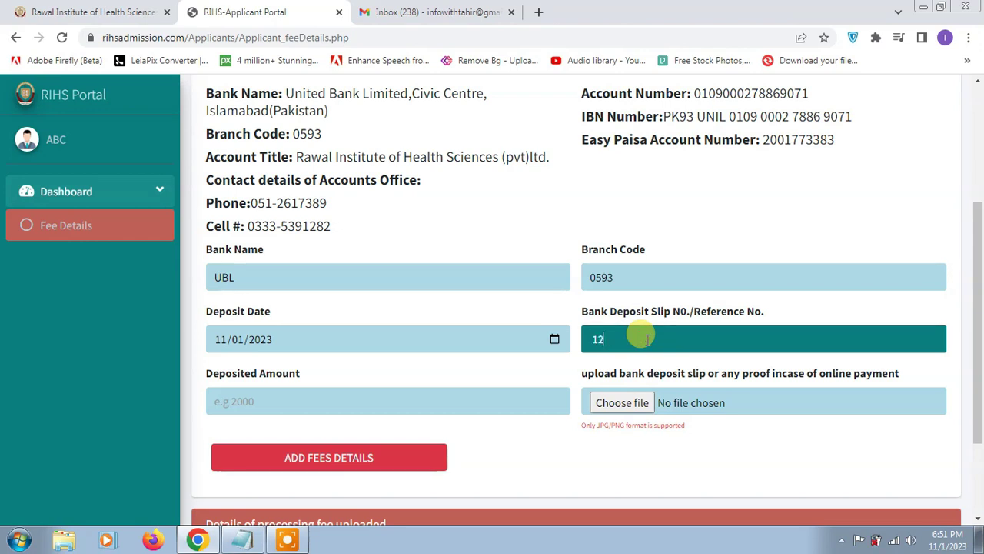
{"action": "left_click", "coordinate": [393, 398]}
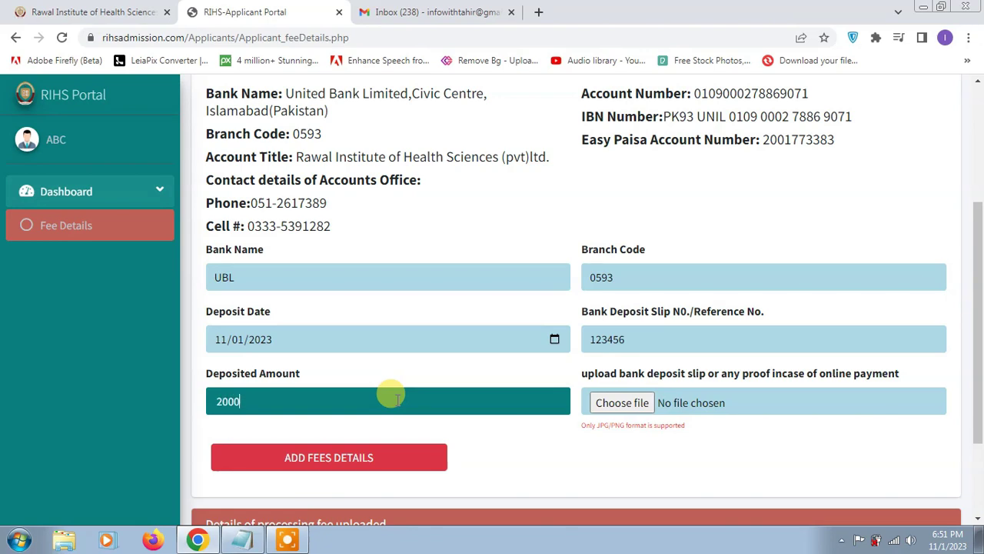
Attach BISP.png as payment proof and add the fee details record
{"action": "left_click", "coordinate": [624, 402]}
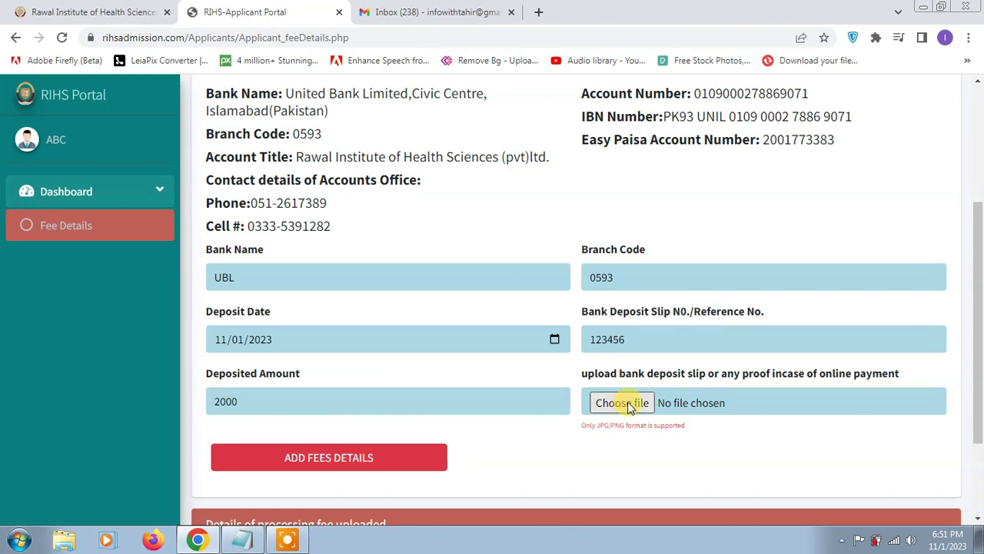
{"action": "double_click", "coordinate": [347, 103]}
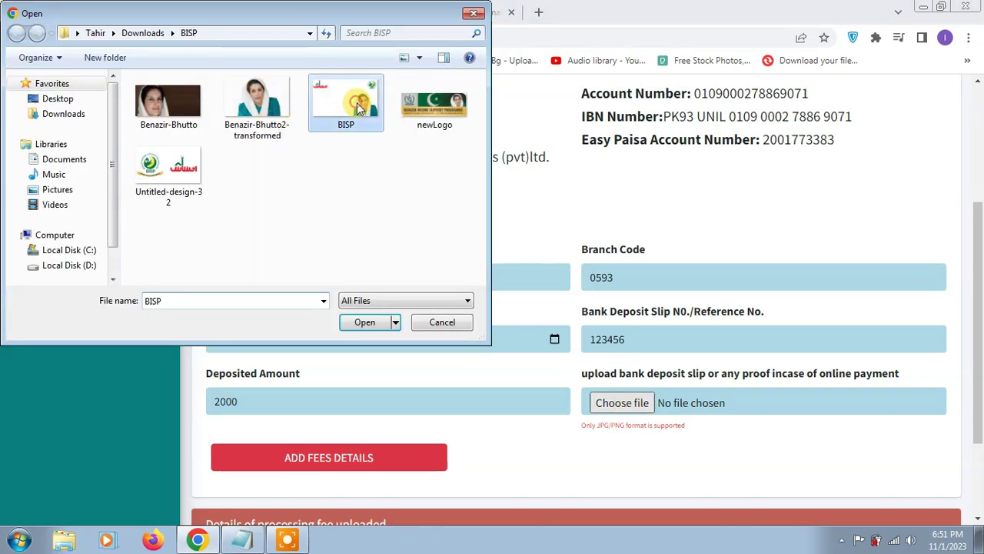
{"action": "scroll", "coordinate": [404, 441], "scroll_direction": "down", "scroll_amount": 1}
{"action": "left_click", "coordinate": [333, 395]}
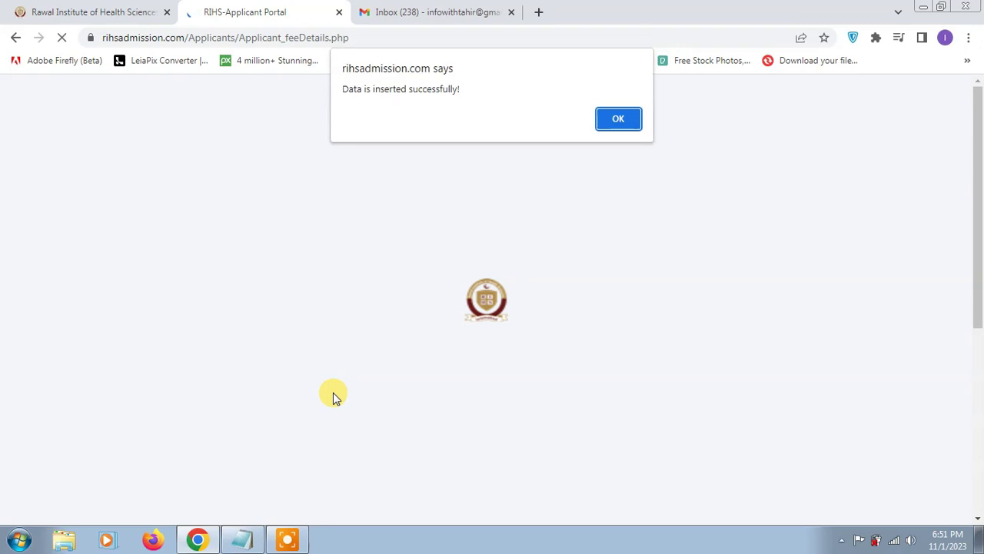
{"action": "left_click", "coordinate": [611, 120]}
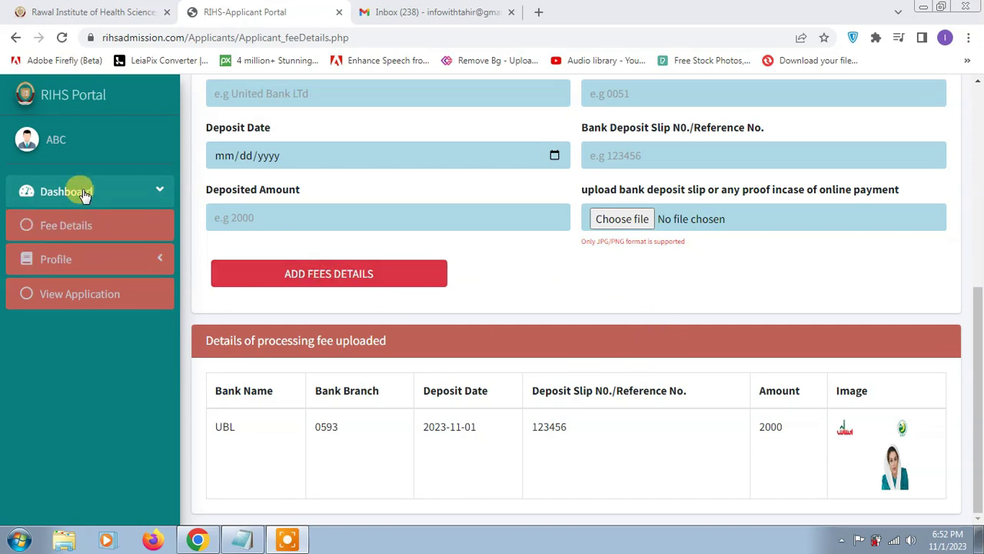
Review the uploaded fee record, then go to the Profile menu's Login profile page
{"action": "left_click", "coordinate": [157, 193]}
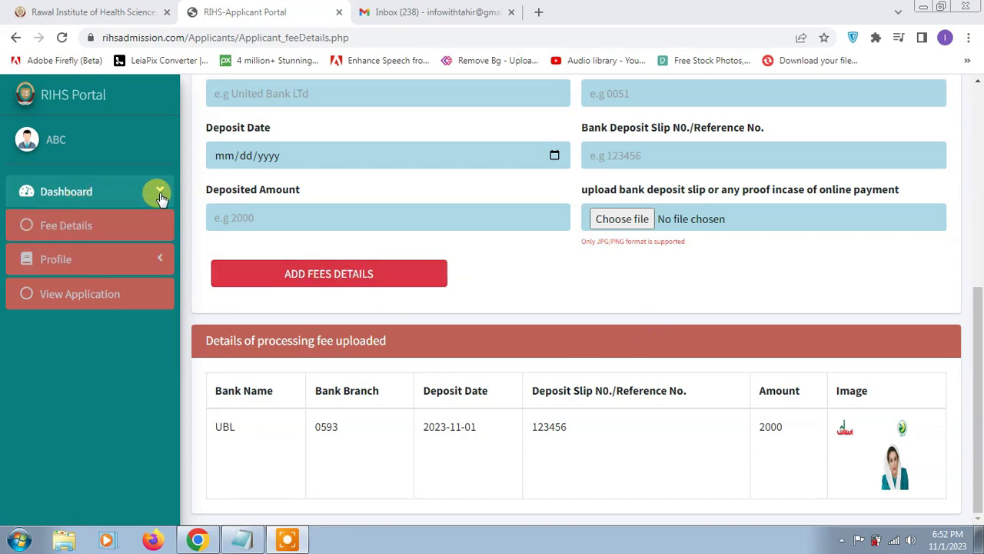
{"action": "left_click", "coordinate": [158, 194]}
{"action": "left_click", "coordinate": [80, 231]}
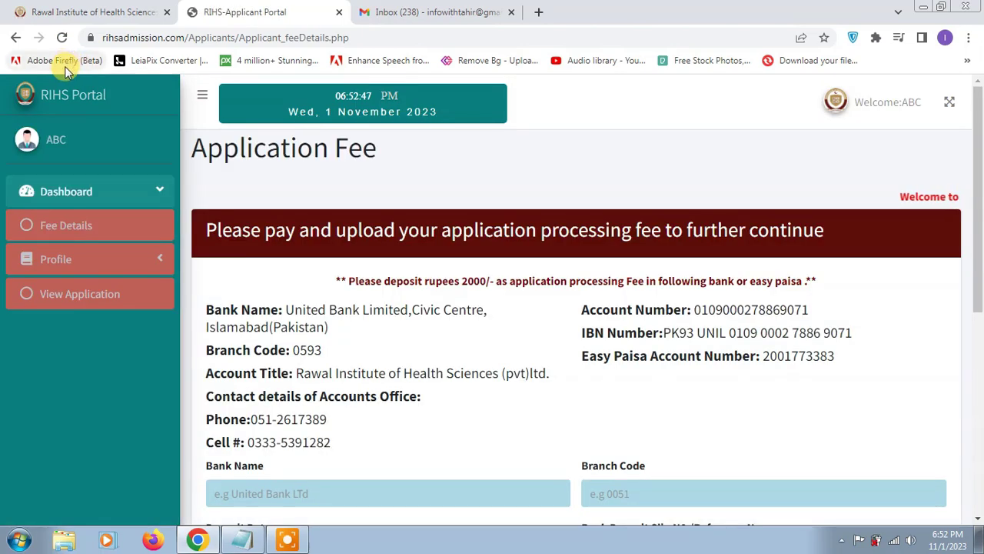
{"action": "left_click", "coordinate": [161, 262]}
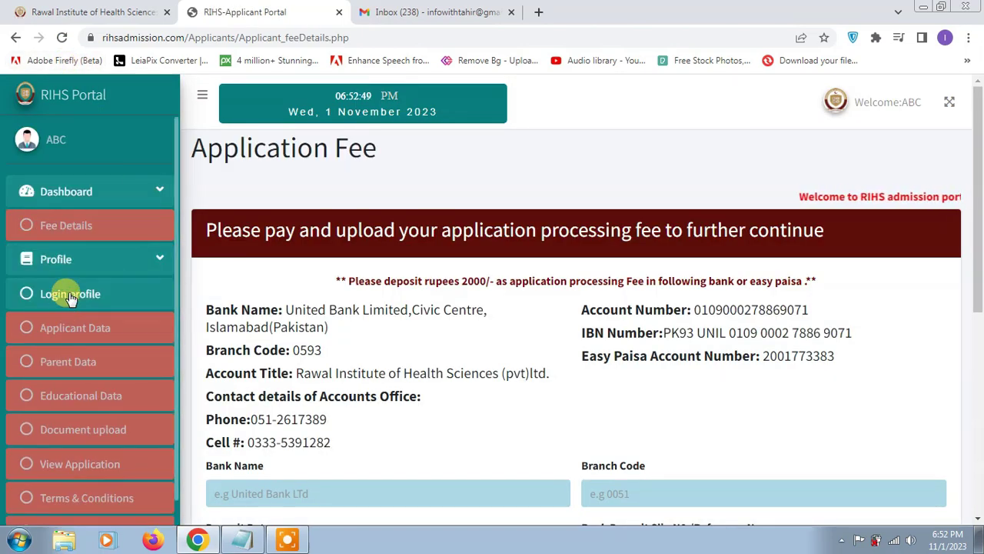
{"action": "scroll", "coordinate": [76, 320], "scroll_direction": "down", "scroll_amount": 3}
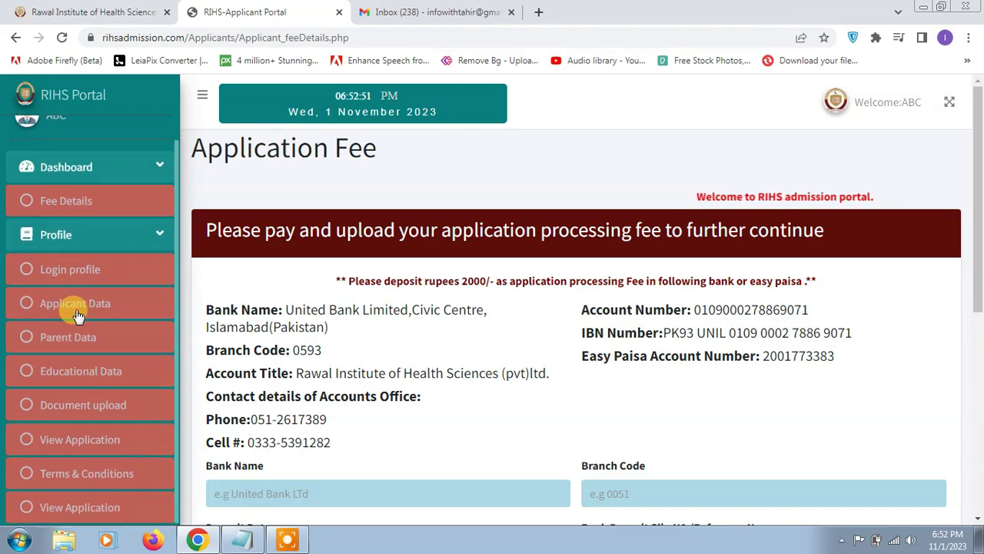
{"action": "scroll", "coordinate": [77, 350], "scroll_direction": "up", "scroll_amount": 1}
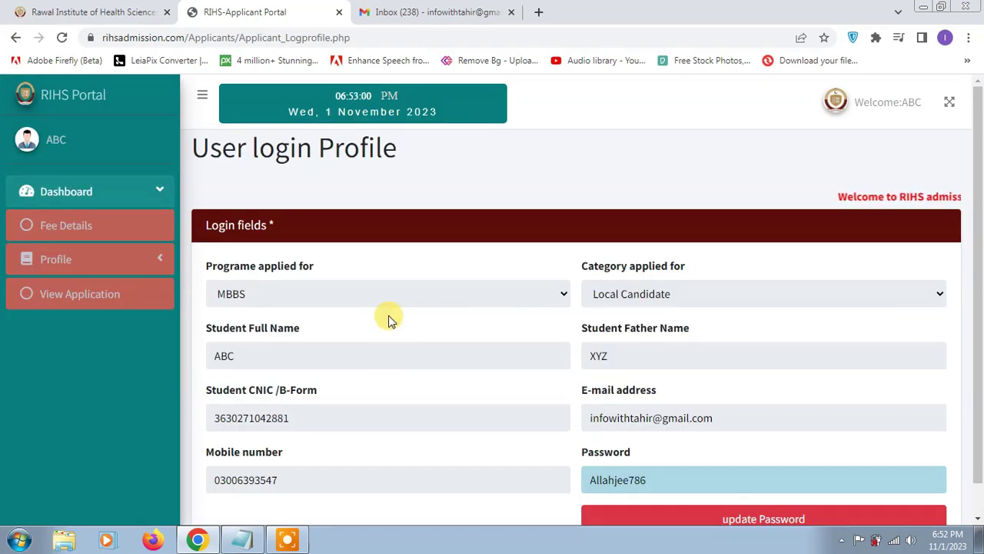
{"action": "scroll", "coordinate": [492, 354], "scroll_direction": "down", "scroll_amount": 1}
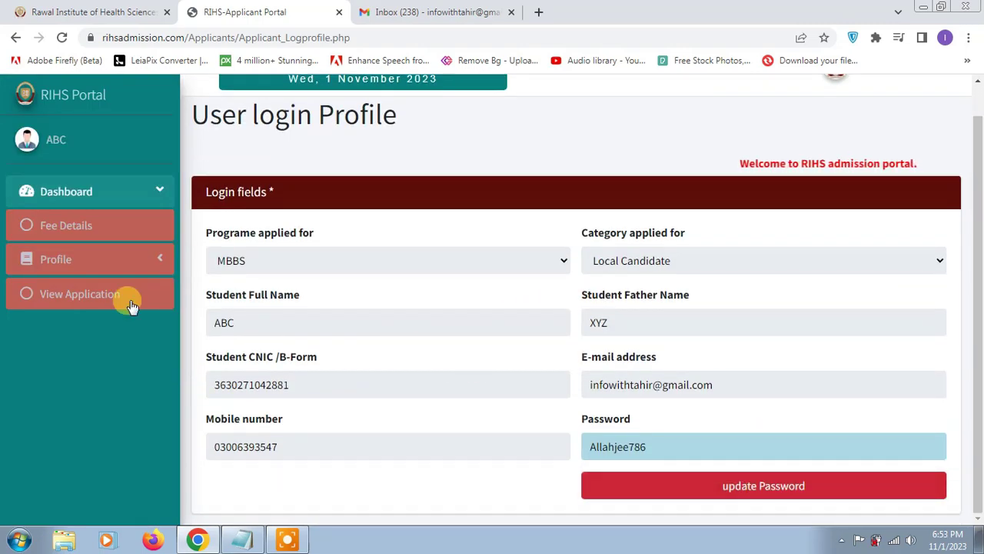
Open the applicant data form and set the gender to Male
{"action": "left_click", "coordinate": [162, 263]}
{"action": "left_click", "coordinate": [77, 328]}
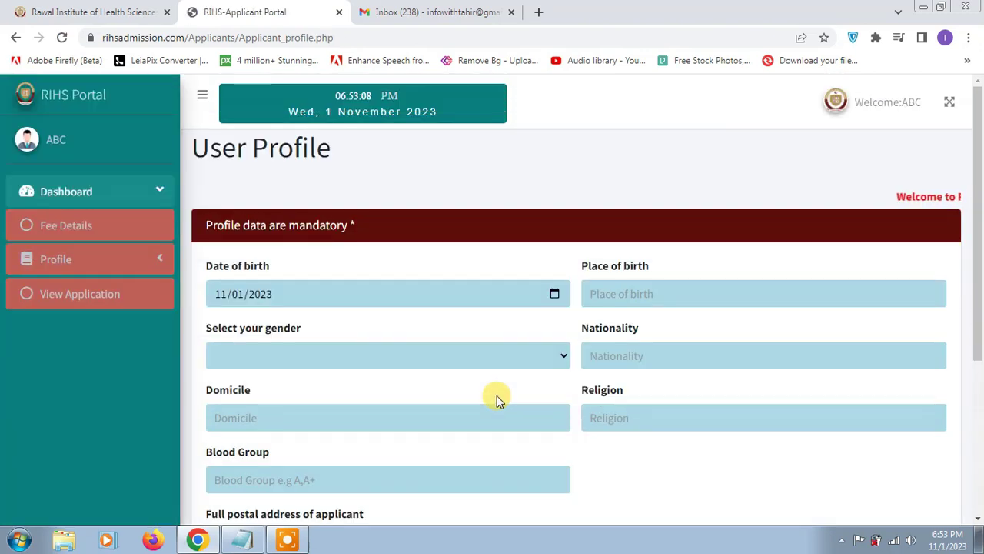
{"action": "left_click", "coordinate": [322, 355]}
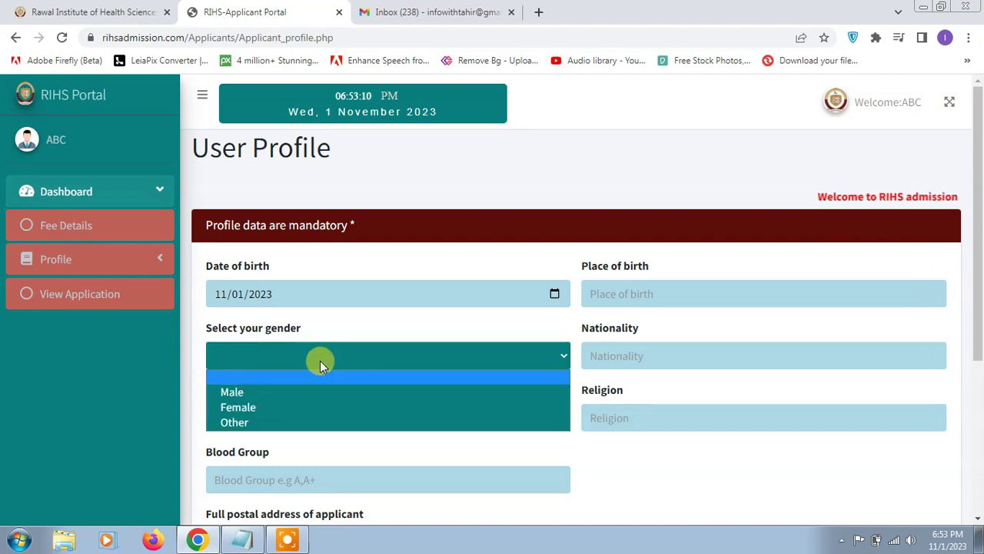
{"action": "left_click", "coordinate": [312, 393]}
Enter place of birth A, nationality Pakistani, religion Islam and domicile Multan
{"action": "left_click", "coordinate": [704, 290]}
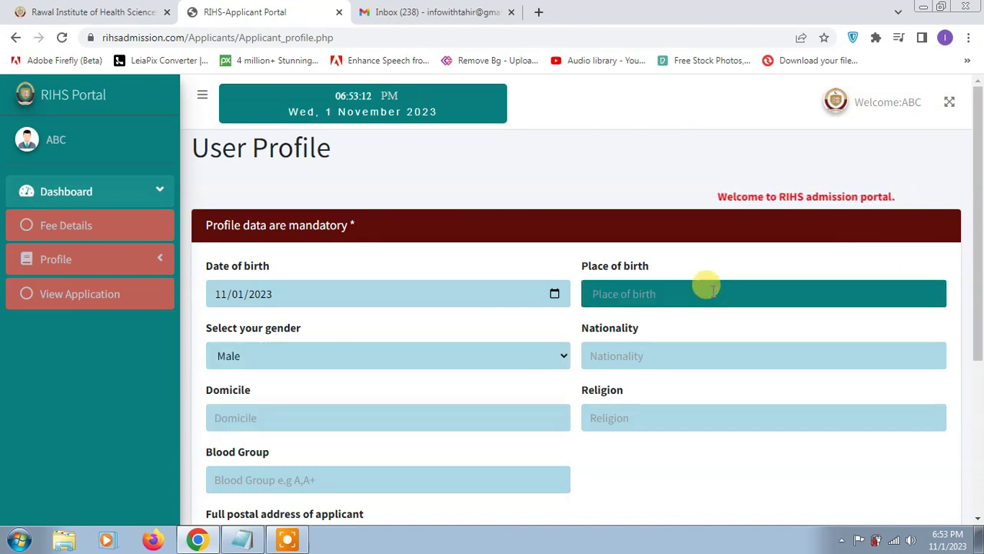
{"action": "type", "text": "A"}
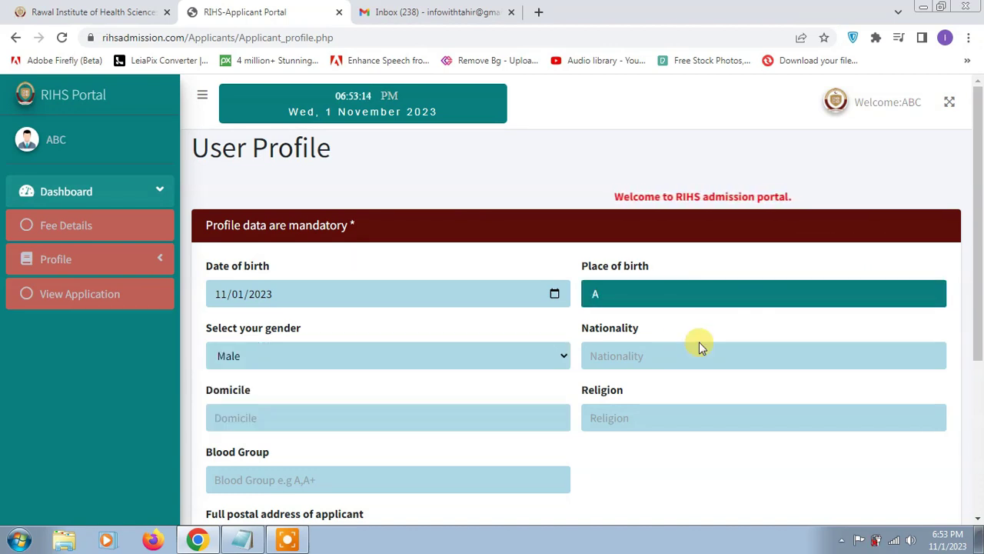
{"action": "left_click", "coordinate": [671, 345]}
{"action": "type", "text": "Pa"}
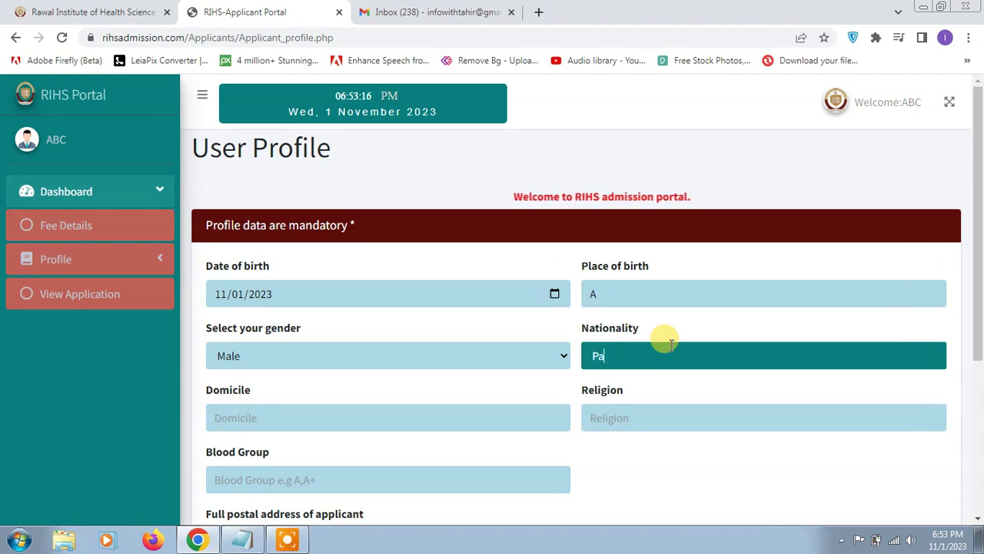
{"action": "type", "text": "kistani"}
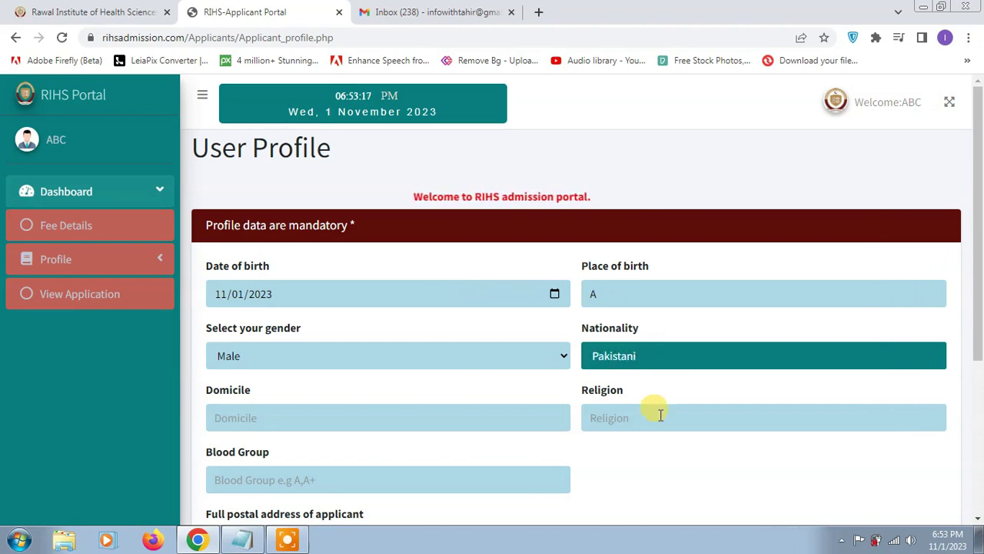
{"action": "left_click", "coordinate": [655, 413]}
{"action": "type", "text": "Islam"}
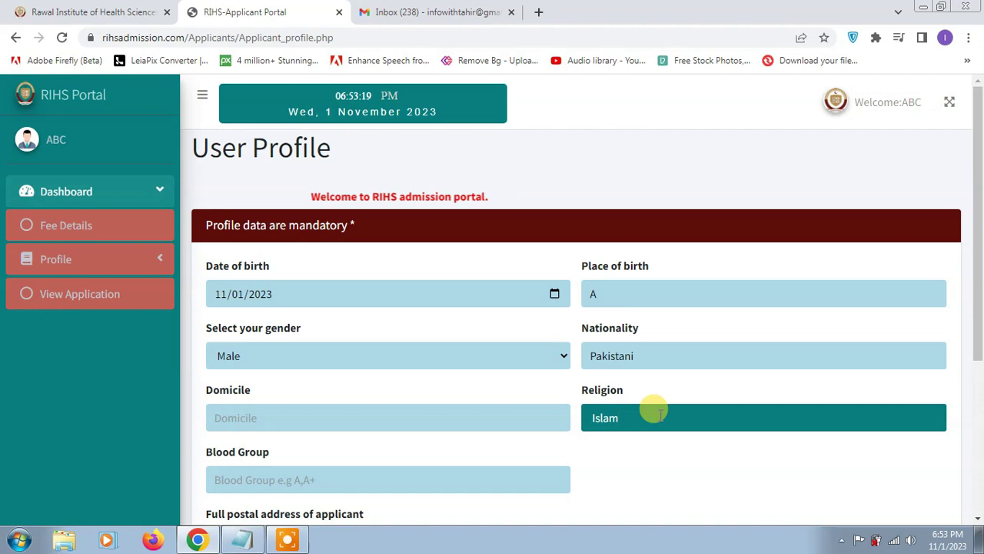
{"action": "left_click", "coordinate": [396, 425]}
{"action": "type", "text": "Mltan"}
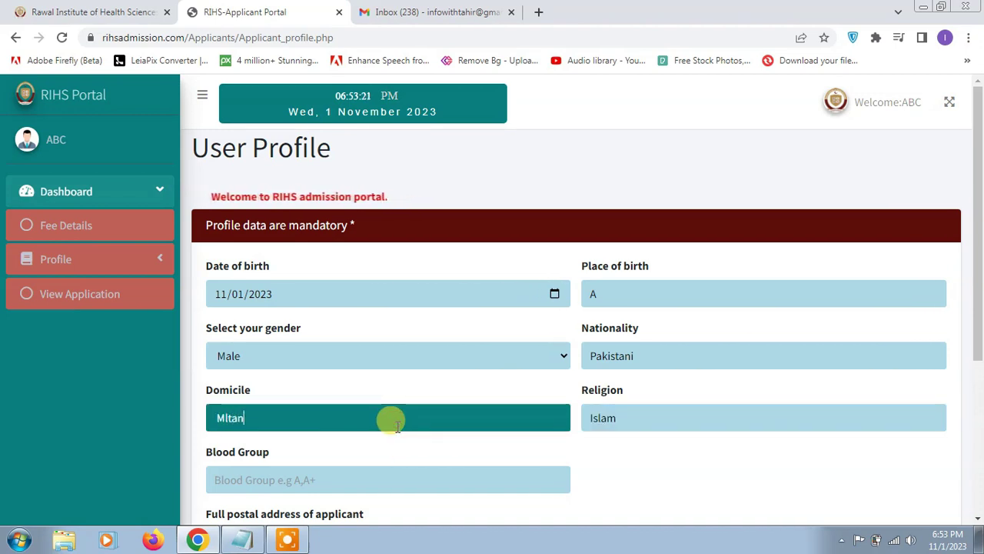
{"action": "key", "text": "BackSpace"}
{"action": "key", "text": "BackSpace"}
{"action": "key", "text": "BackSpace"}
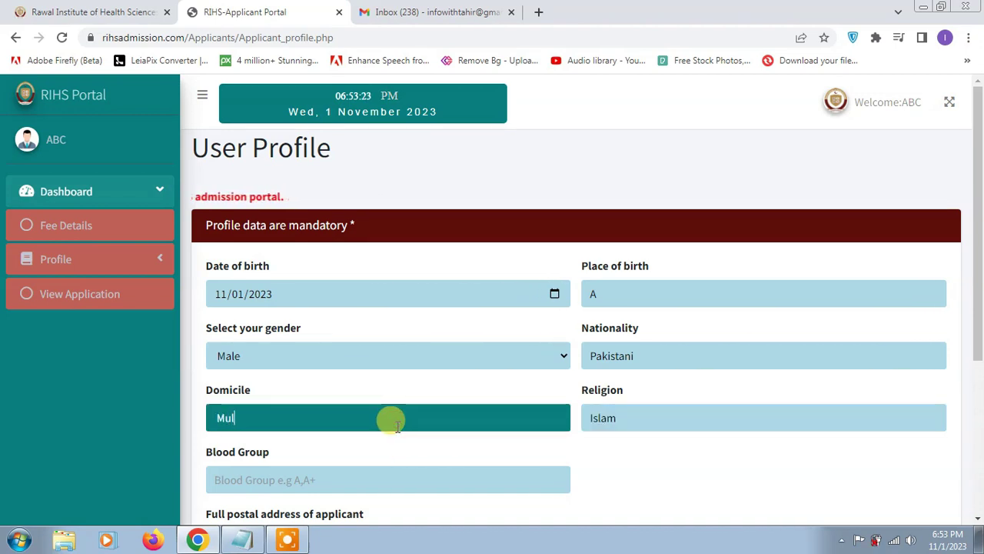
Fill in blood group A and the postal and permanent address boxes
{"action": "scroll", "coordinate": [415, 423], "scroll_direction": "down", "scroll_amount": 2}
{"action": "left_click", "coordinate": [320, 331]}
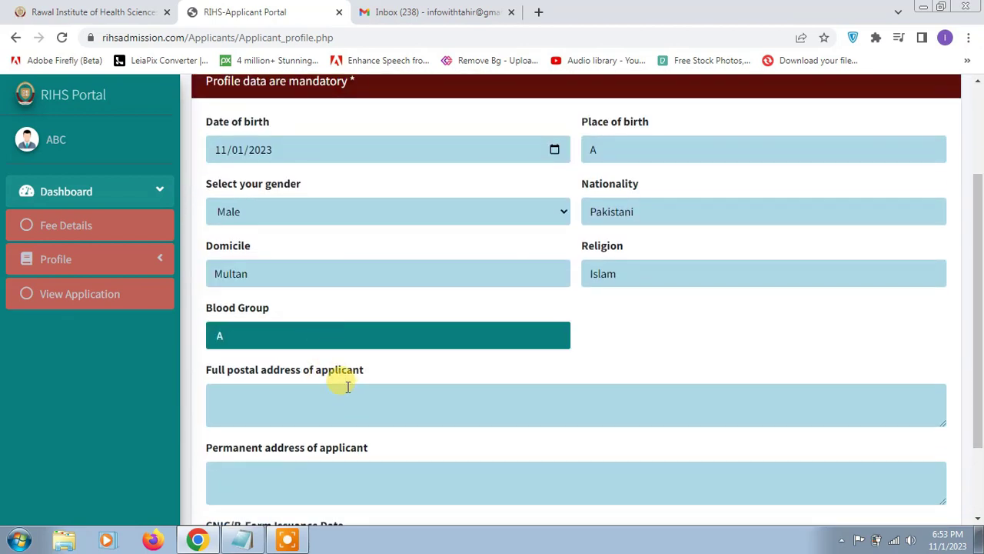
{"action": "scroll", "coordinate": [348, 387], "scroll_direction": "down", "scroll_amount": 1}
{"action": "left_click", "coordinate": [326, 325]}
{"action": "type", "text": "ACB"}
{"action": "scroll", "coordinate": [325, 351], "scroll_direction": "down", "scroll_amount": 1}
{"action": "left_click", "coordinate": [321, 366]}
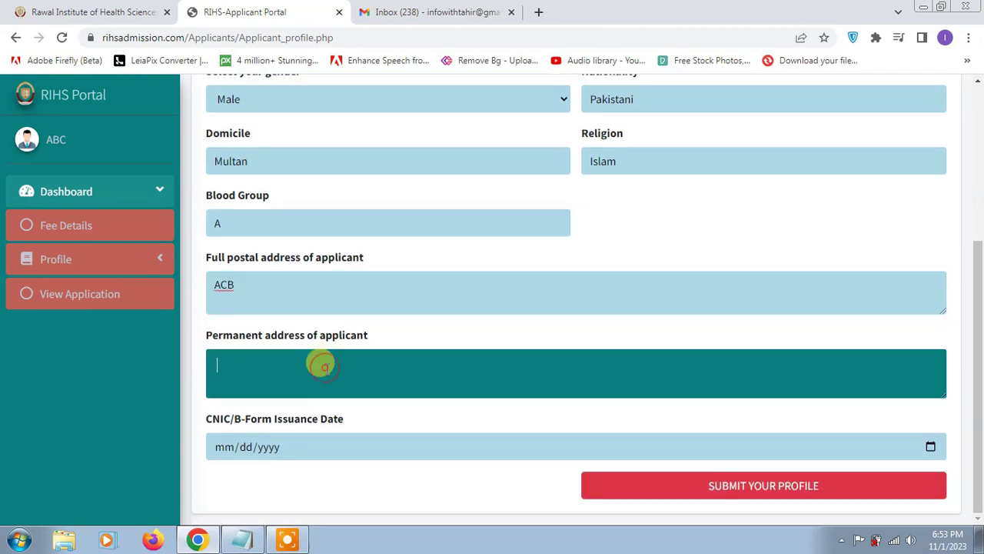
Set the CNIC/B-Form issuance date to 01/01/2012 and submit the profile
{"action": "left_click", "coordinate": [297, 453]}
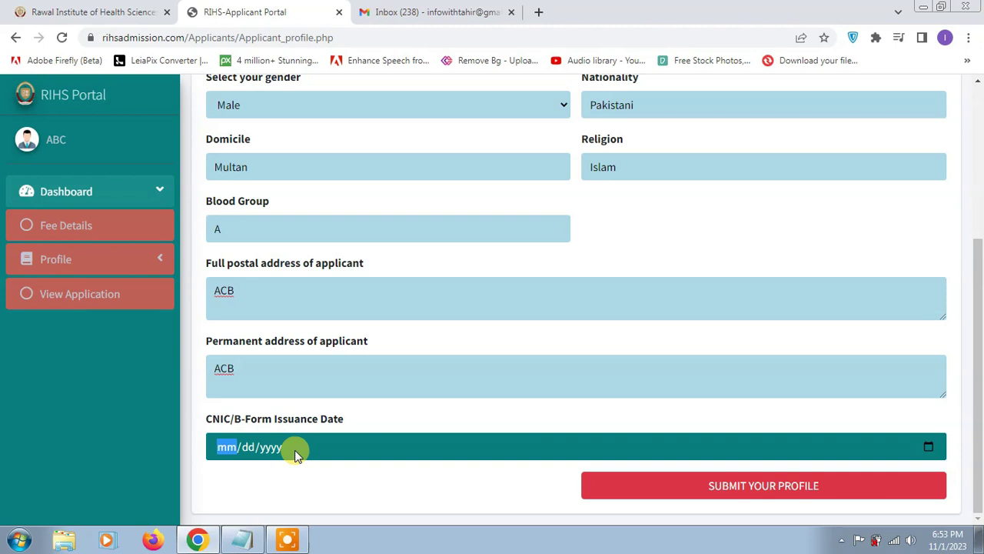
{"action": "left_click", "coordinate": [927, 445]}
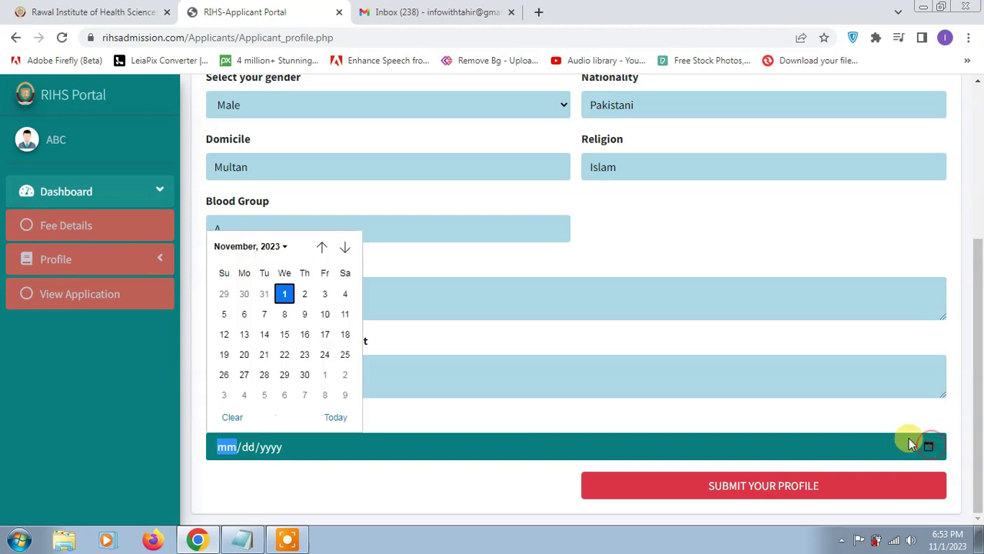
{"action": "left_click", "coordinate": [277, 248]}
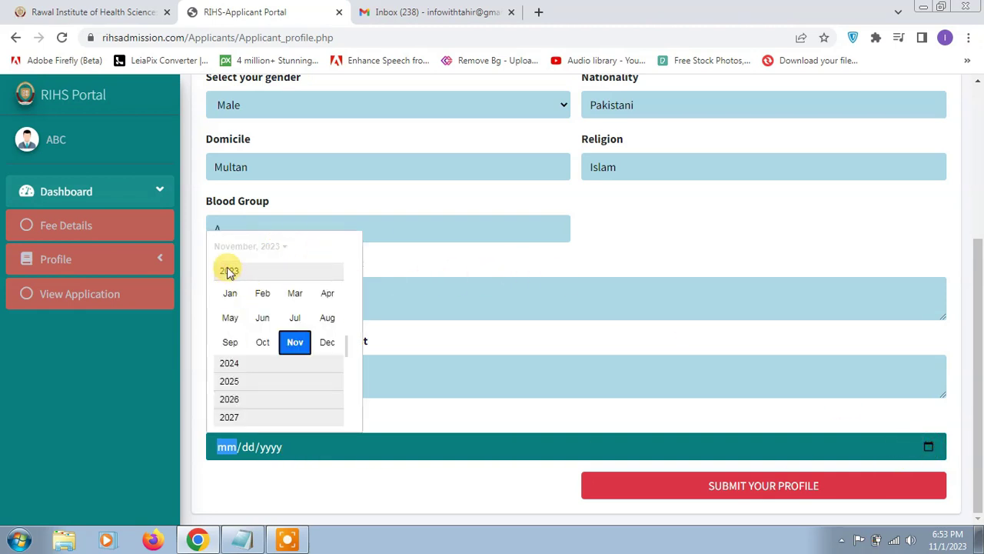
{"action": "scroll", "coordinate": [231, 281], "scroll_direction": "up", "scroll_amount": 5}
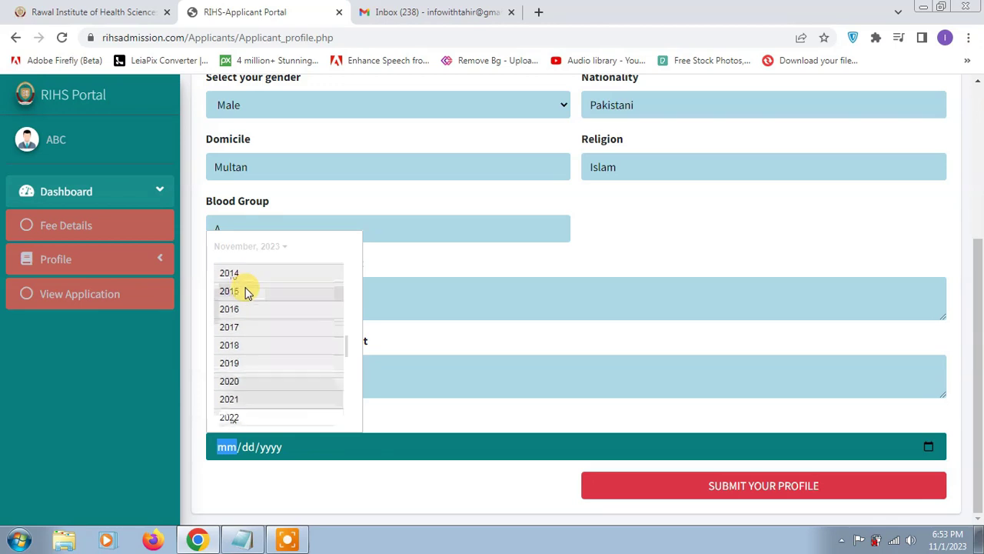
{"action": "scroll", "coordinate": [244, 291], "scroll_direction": "up", "scroll_amount": 2}
{"action": "left_click", "coordinate": [230, 286]}
{"action": "left_click", "coordinate": [239, 294]}
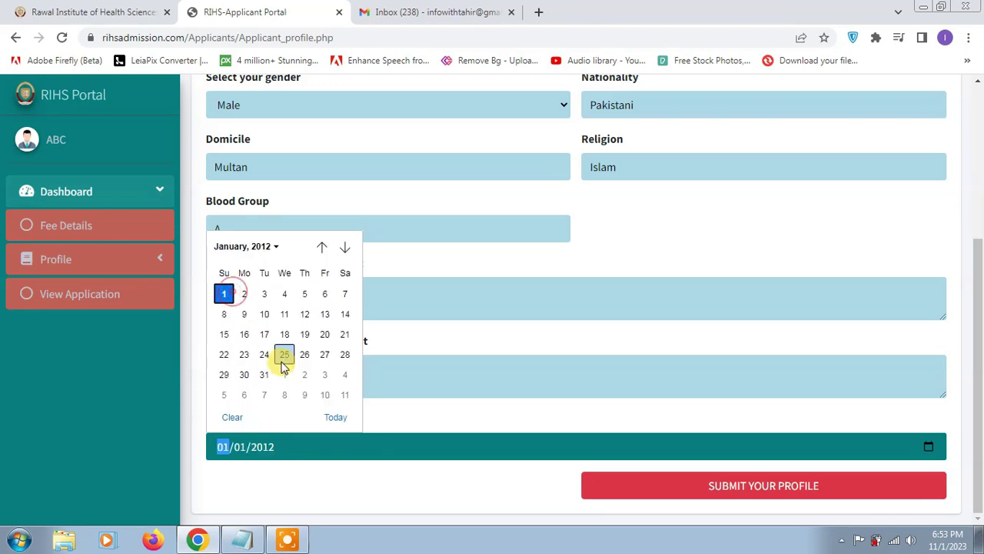
{"action": "left_click", "coordinate": [224, 294]}
{"action": "left_click", "coordinate": [808, 490]}
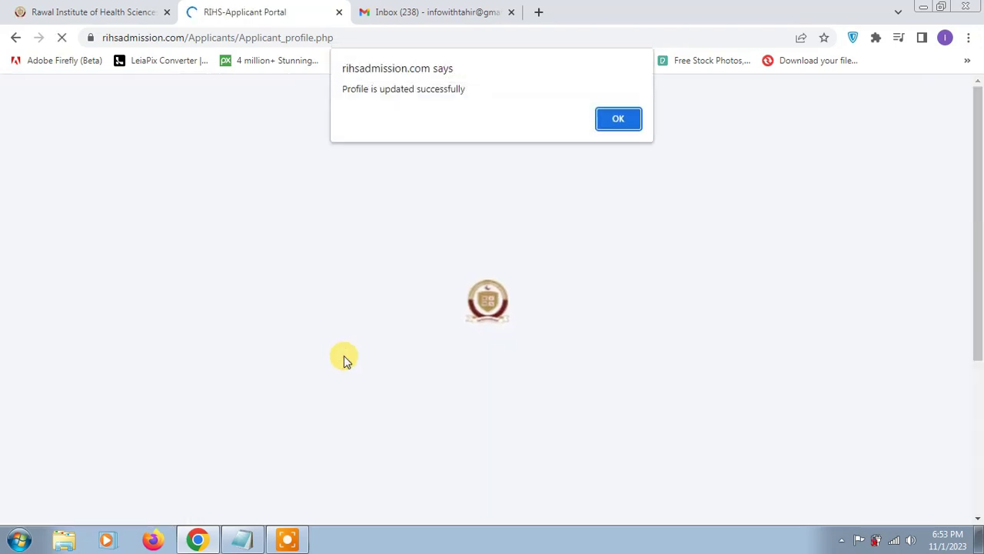
{"action": "left_click", "coordinate": [619, 119]}
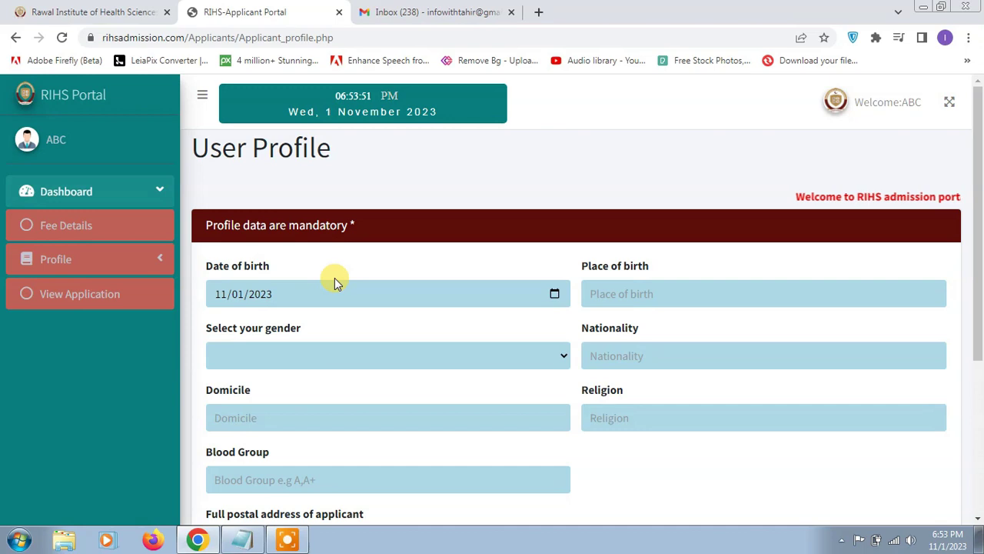
Open the Parent Data page and enter the father's and mother's names
{"action": "left_click", "coordinate": [147, 259]}
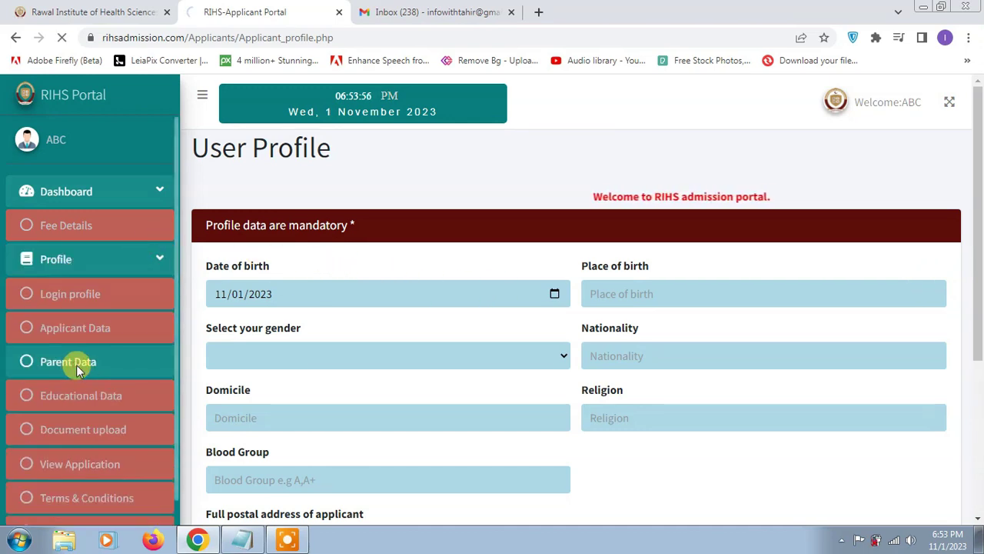
{"action": "left_click", "coordinate": [76, 365]}
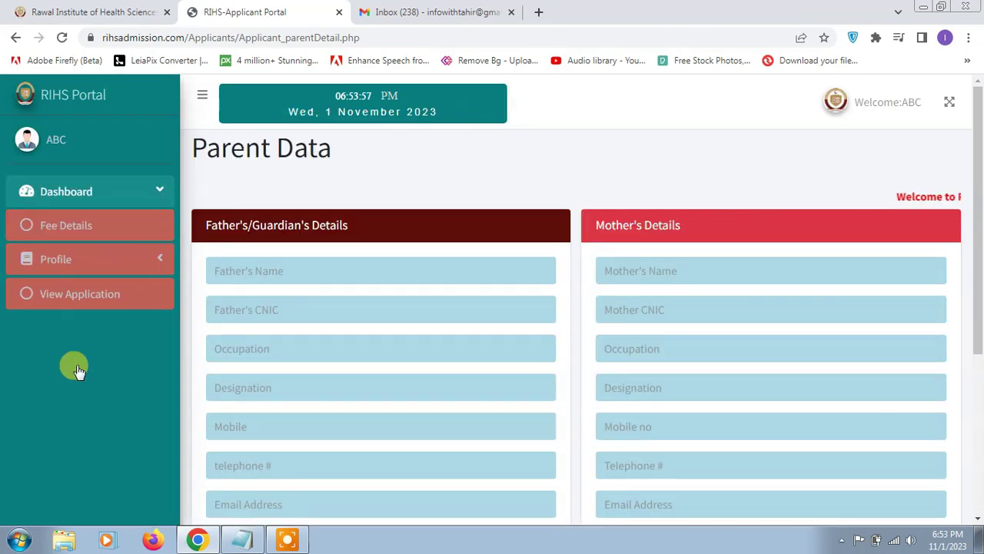
{"action": "left_click", "coordinate": [359, 266]}
{"action": "type", "text": "AZC"}
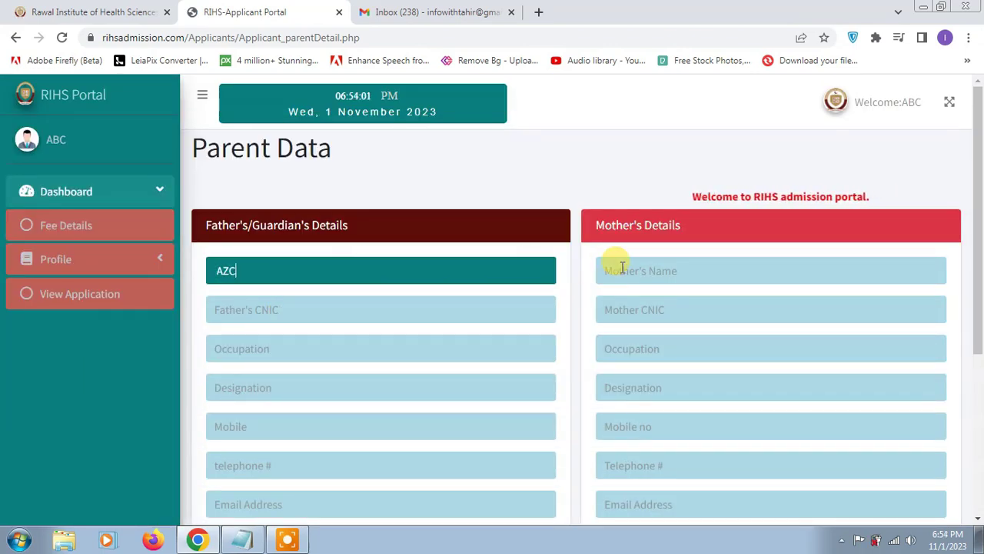
{"action": "left_click", "coordinate": [654, 262]}
{"action": "type", "text": "DVC"}
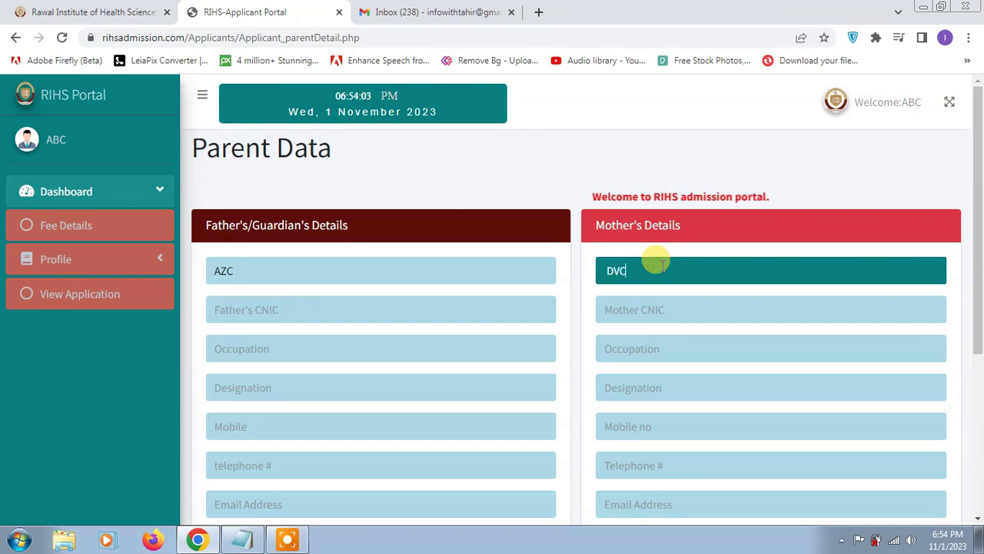
Enter both parents' CNIC numbers, with occupations Shop for father and none for mother
{"action": "left_click", "coordinate": [451, 302]}
{"action": "type", "text": "1234"}
{"action": "type", "text": "7897"}
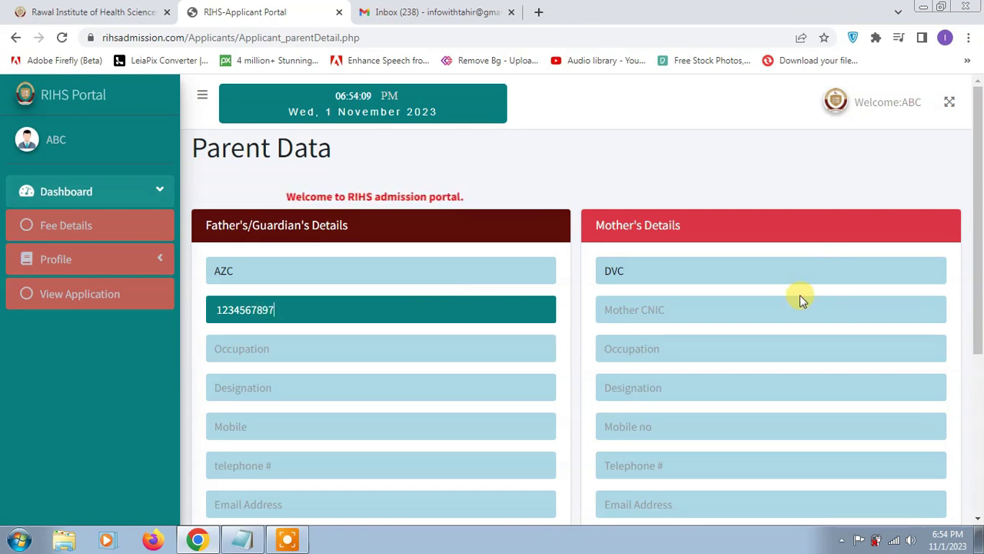
{"action": "left_click", "coordinate": [800, 297]}
{"action": "type", "text": "123456789"}
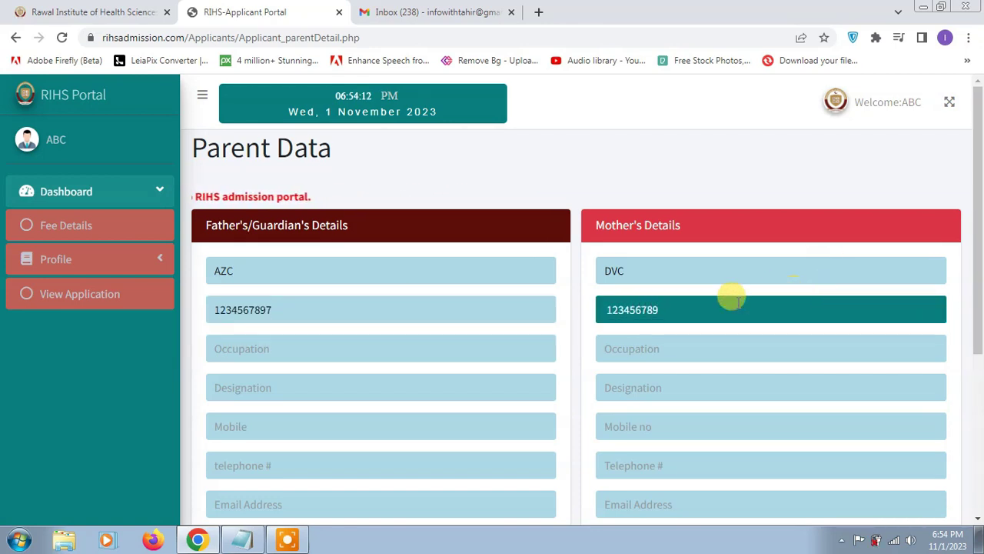
{"action": "left_click", "coordinate": [411, 348]}
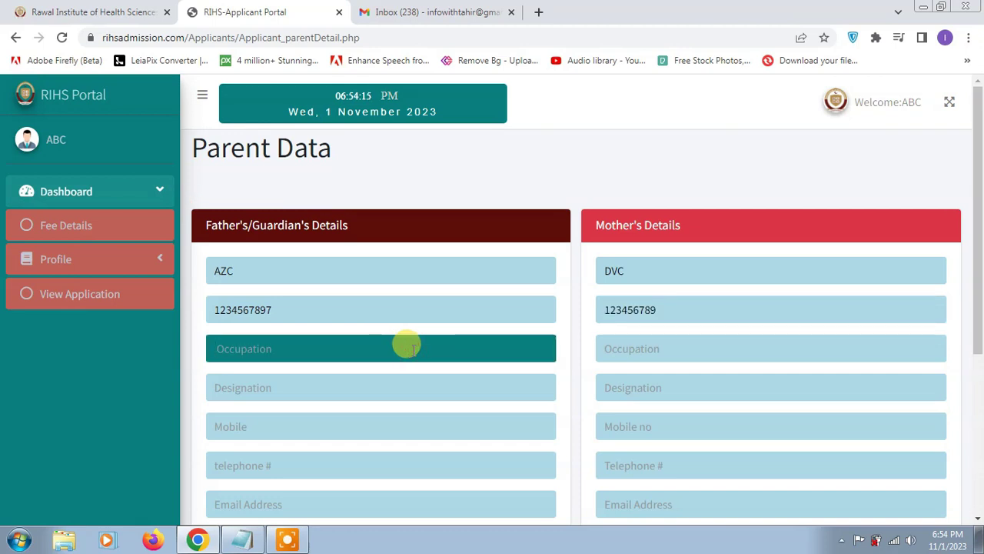
{"action": "type", "text": "Sho"}
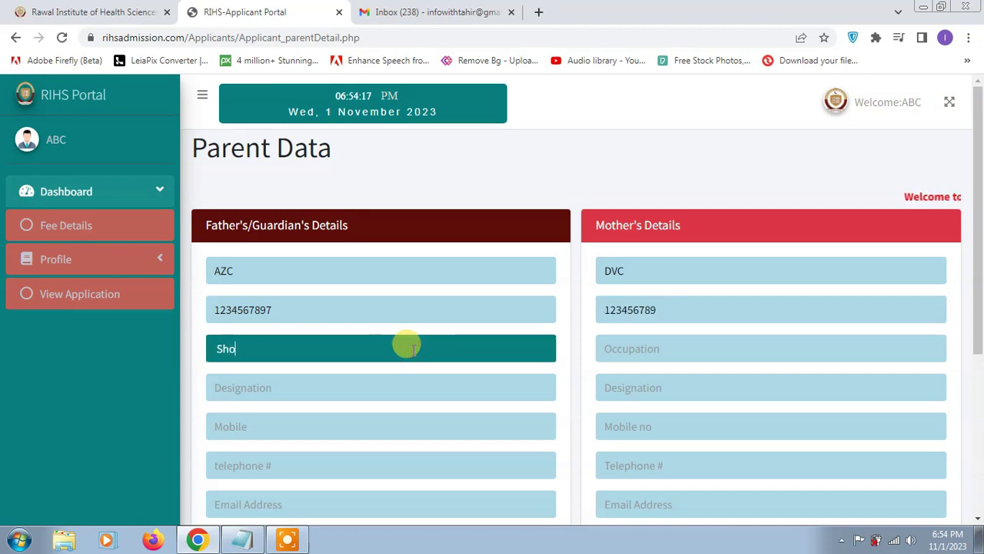
{"action": "type", "text": "p"}
{"action": "left_click", "coordinate": [650, 342]}
{"action": "type", "text": "none"}
{"action": "scroll", "coordinate": [444, 358], "scroll_direction": "down", "scroll_amount": 1}
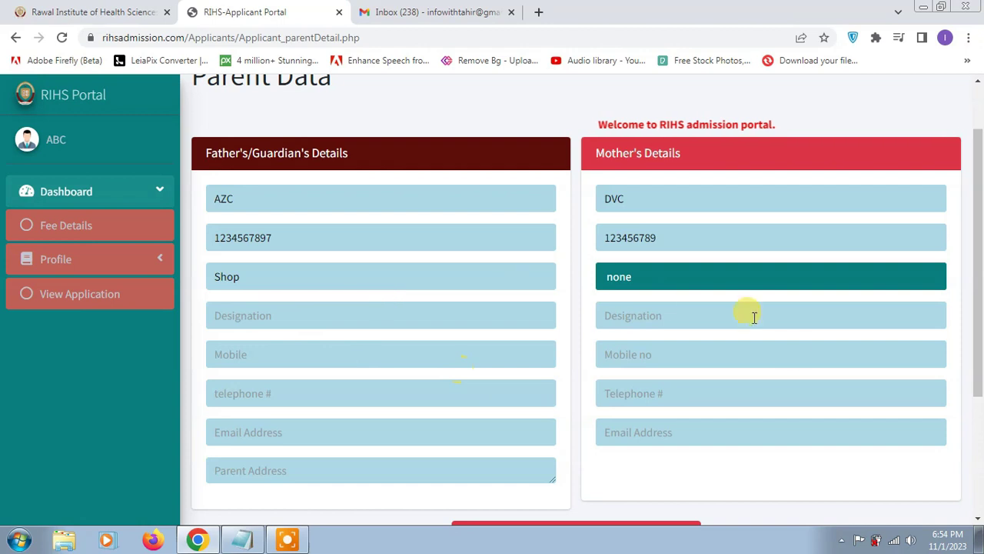
{"action": "scroll", "coordinate": [492, 392], "scroll_direction": "down", "scroll_amount": 2}
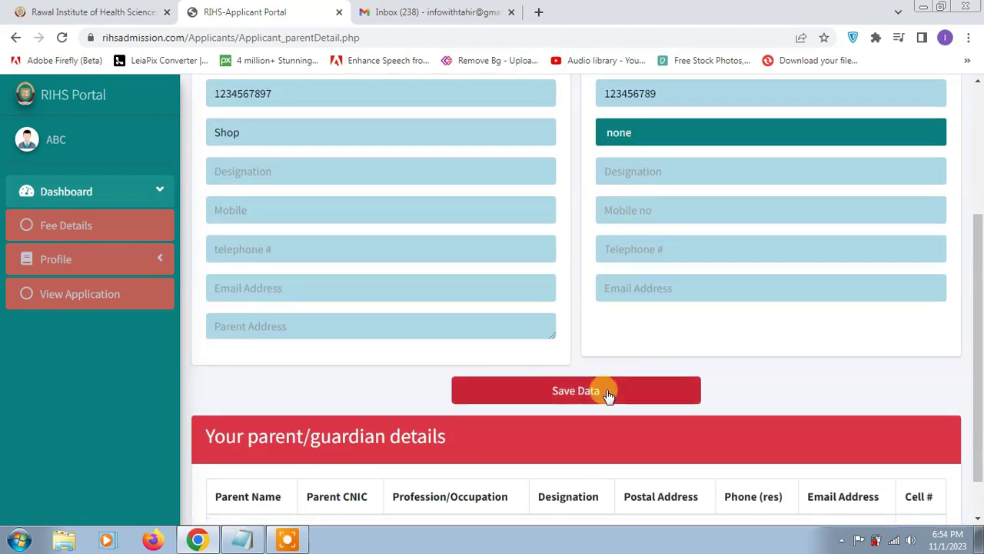
Save the parent details, acknowledge the confirmation, and open the Educational Data page
{"action": "left_click", "coordinate": [578, 395]}
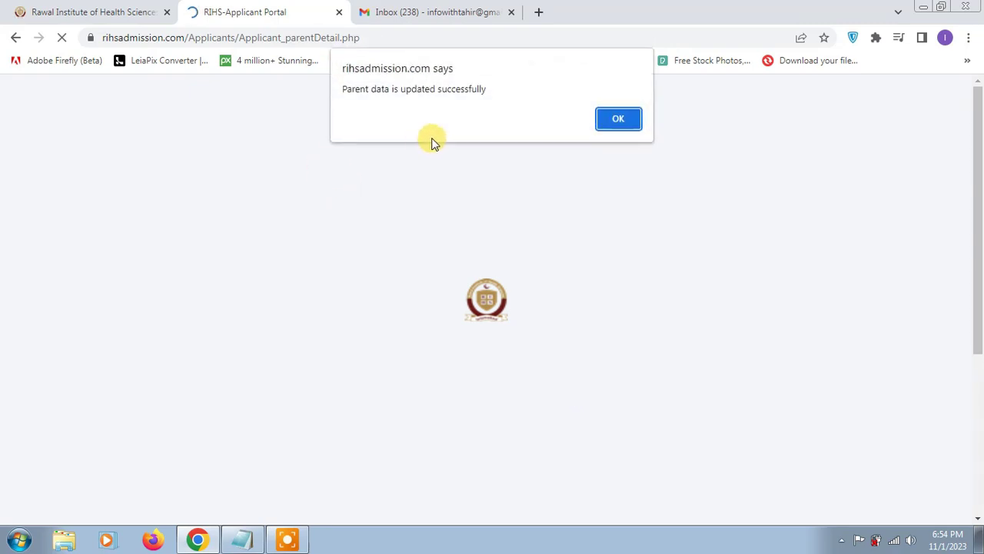
{"action": "left_click", "coordinate": [614, 124]}
{"action": "left_click", "coordinate": [93, 259]}
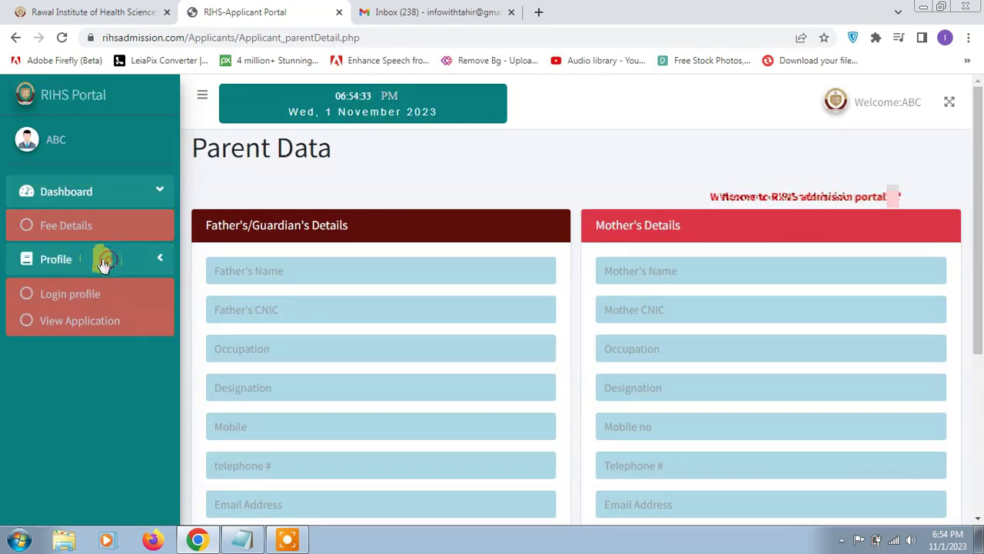
{"action": "left_click", "coordinate": [87, 405]}
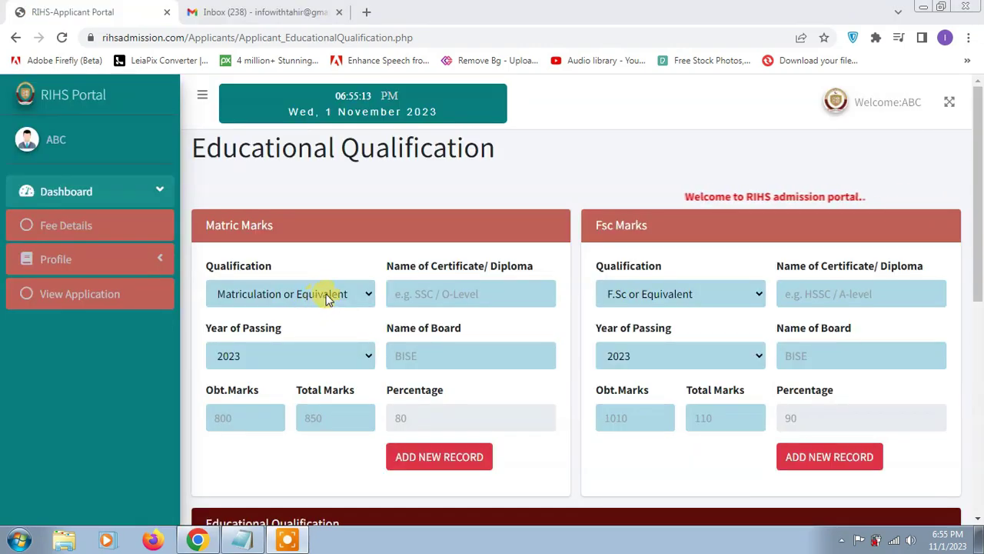
Enter Matric as SSC, 2004, board Mulatn, 673 of 850 marks, giving 79.1765 percent
{"action": "left_click", "coordinate": [459, 289]}
{"action": "type", "text": "SSC"}
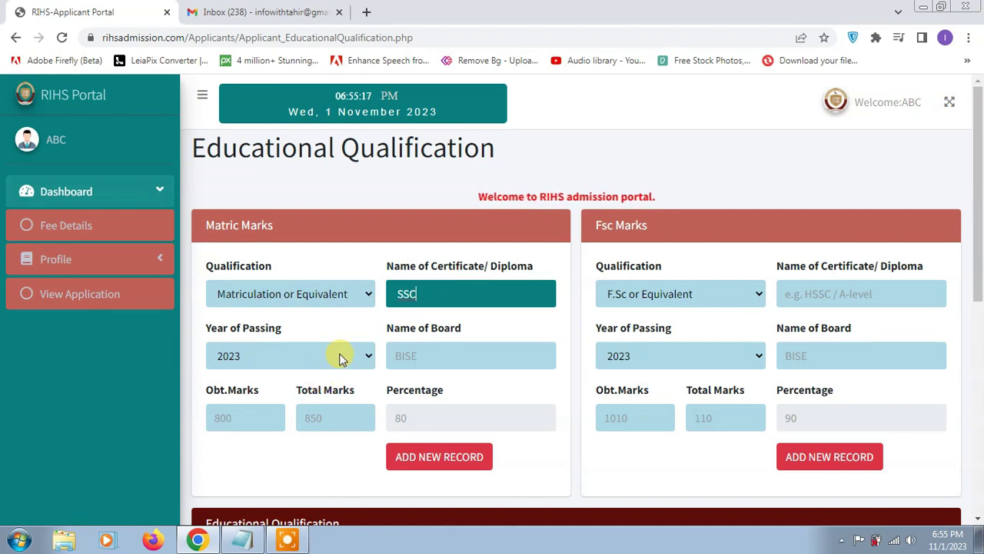
{"action": "left_click", "coordinate": [345, 359]}
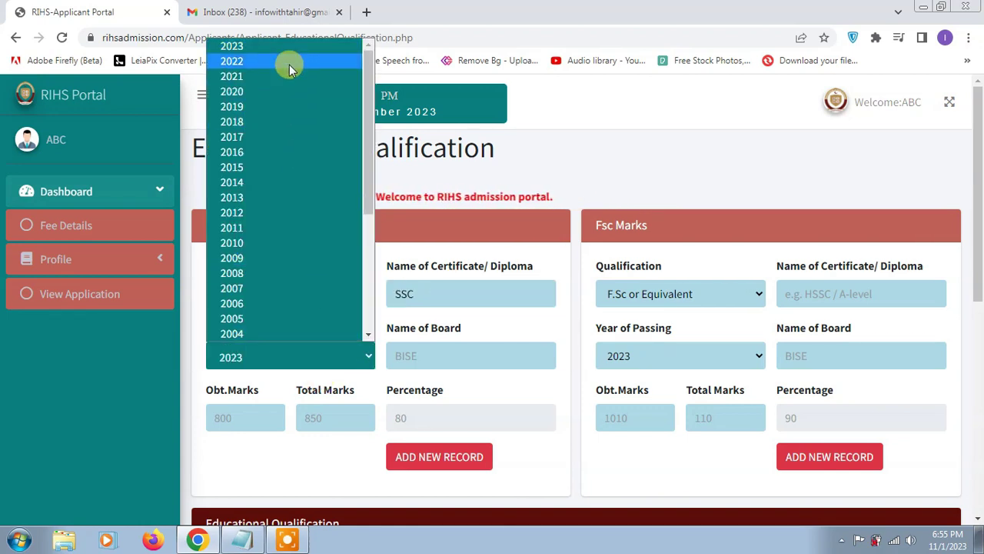
{"action": "left_click", "coordinate": [280, 335]}
{"action": "left_click", "coordinate": [445, 350]}
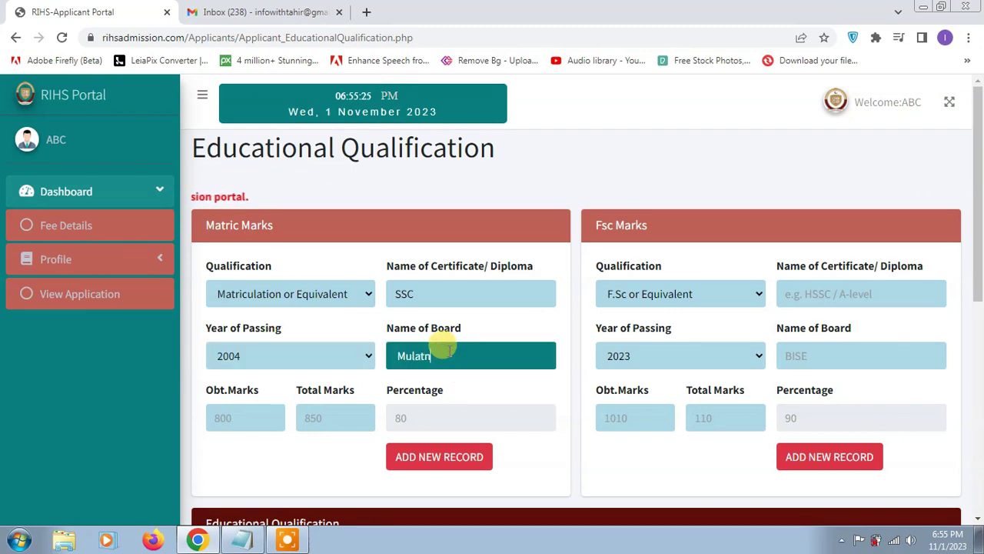
{"action": "left_click", "coordinate": [212, 414]}
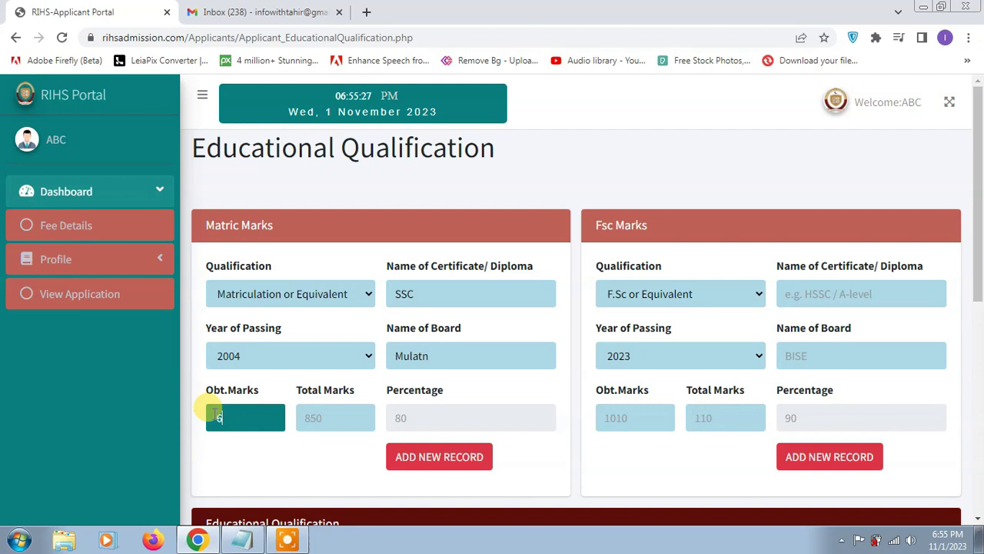
{"action": "left_click", "coordinate": [339, 413]}
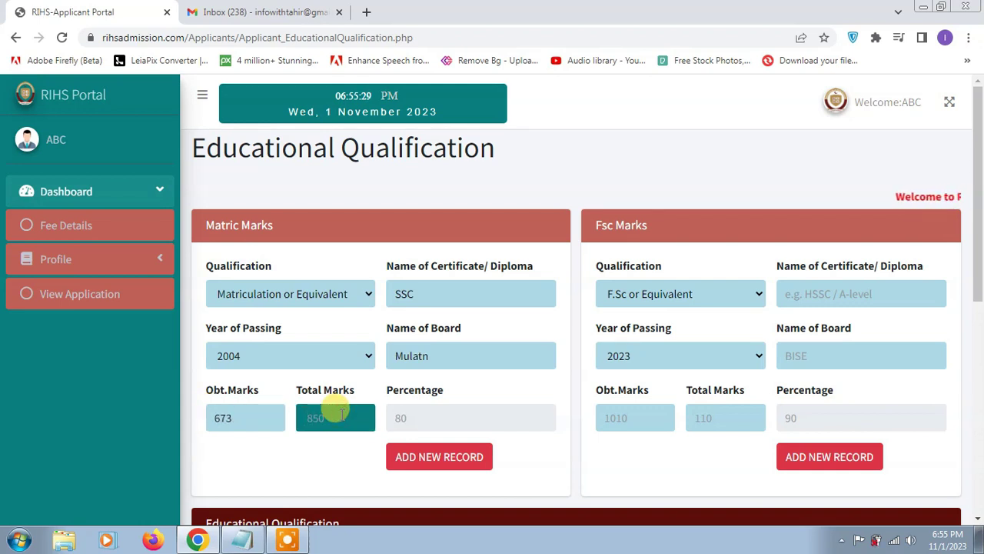
{"action": "left_click", "coordinate": [505, 427]}
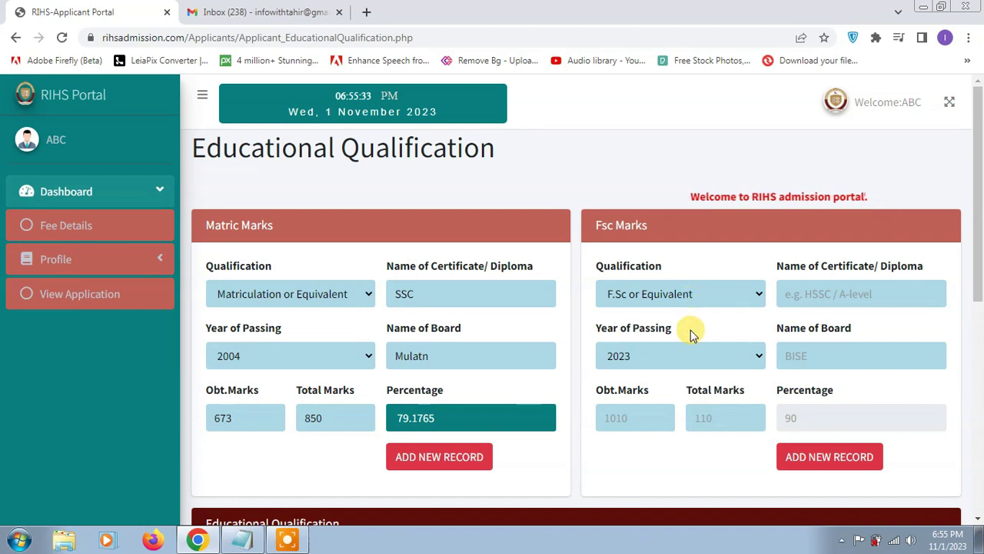
{"action": "left_click", "coordinate": [676, 359]}
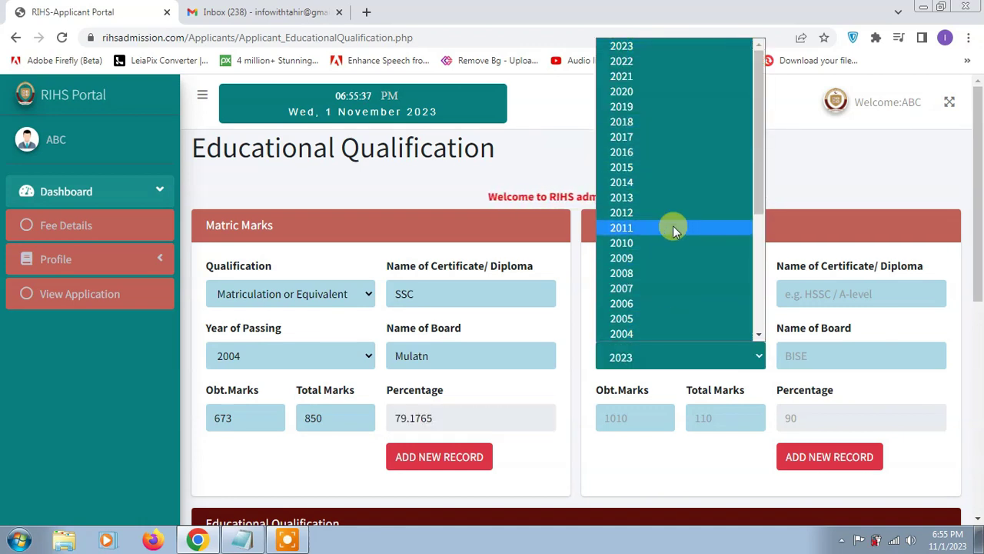
Set the F.Sc passing year to 2021 and the Matric passing year to 2019
{"action": "left_click", "coordinate": [665, 76]}
{"action": "left_click", "coordinate": [330, 356]}
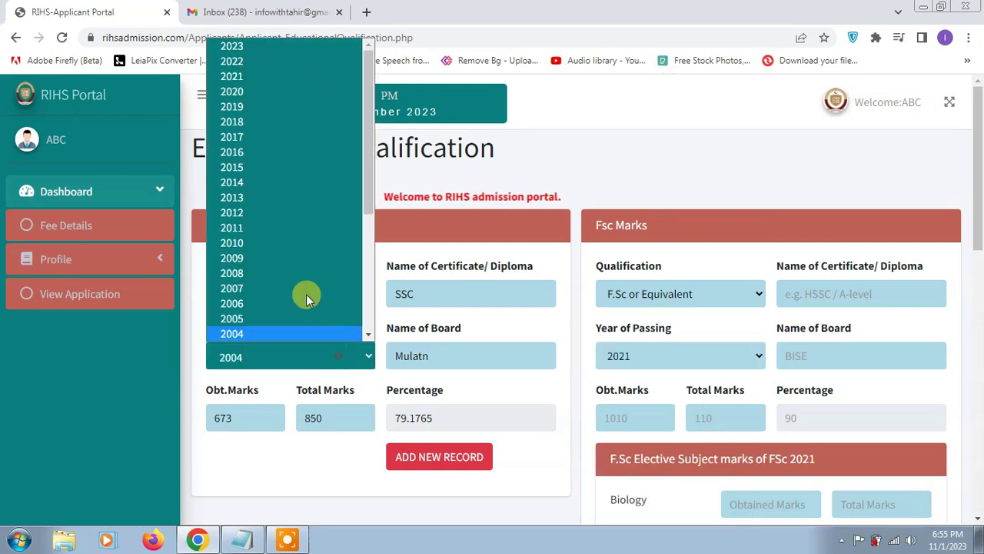
{"action": "left_click", "coordinate": [254, 94]}
{"action": "left_click", "coordinate": [311, 356]}
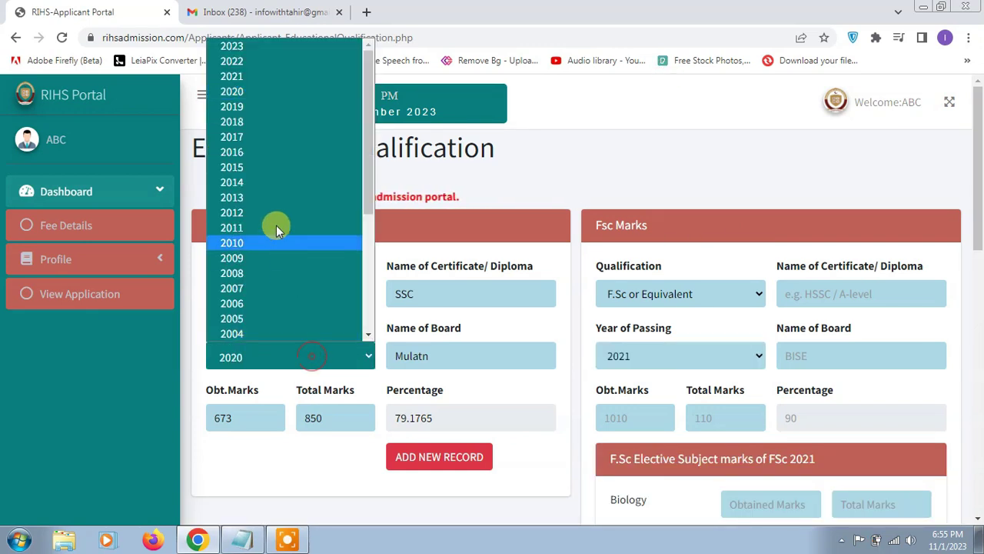
{"action": "left_click", "coordinate": [267, 106]}
Enter board Multan and F.Sc marks 866 of 1100, giving 78.7273%
{"action": "left_click", "coordinate": [817, 354]}
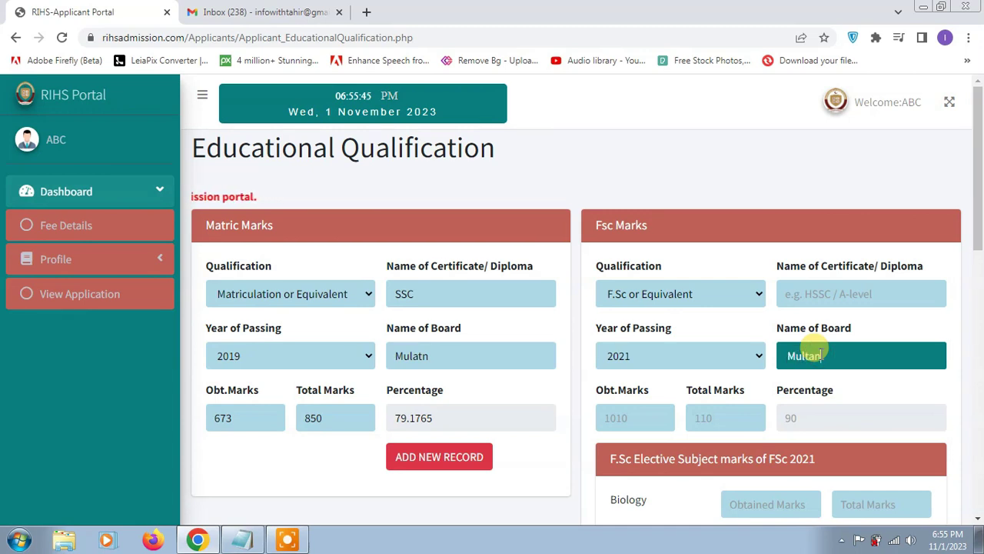
{"action": "left_click", "coordinate": [657, 413]}
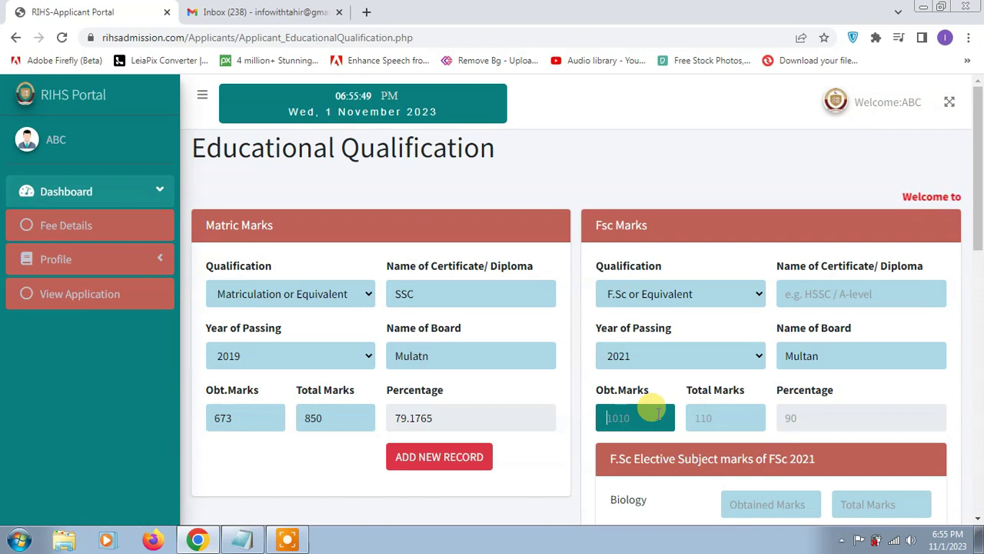
{"action": "type", "text": "866"}
{"action": "left_click", "coordinate": [729, 415]}
{"action": "type", "text": "1100"}
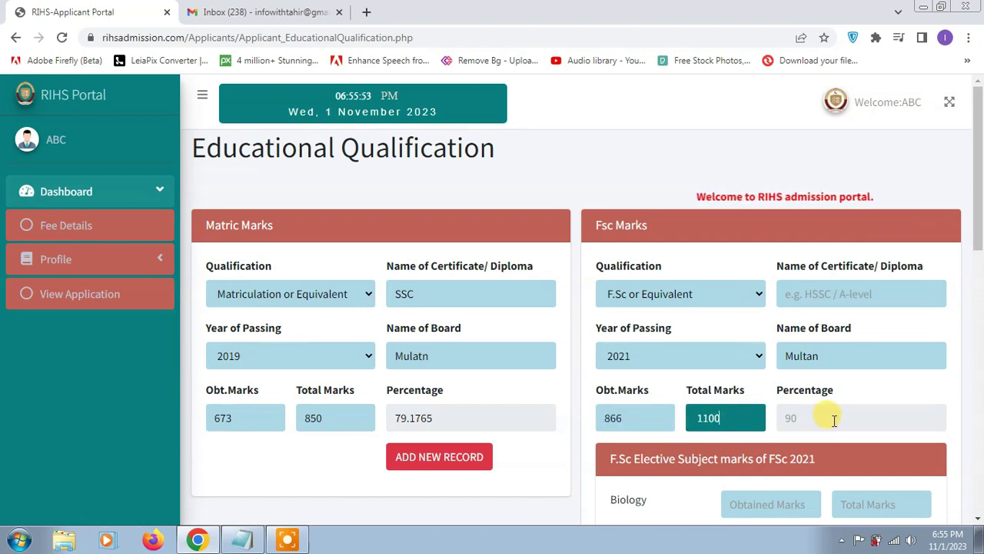
{"action": "left_click", "coordinate": [832, 419]}
Enter elective marks 180, 198 and 196 out of 200 and add the F.Sc record
{"action": "scroll", "coordinate": [815, 423], "scroll_direction": "down", "scroll_amount": 2}
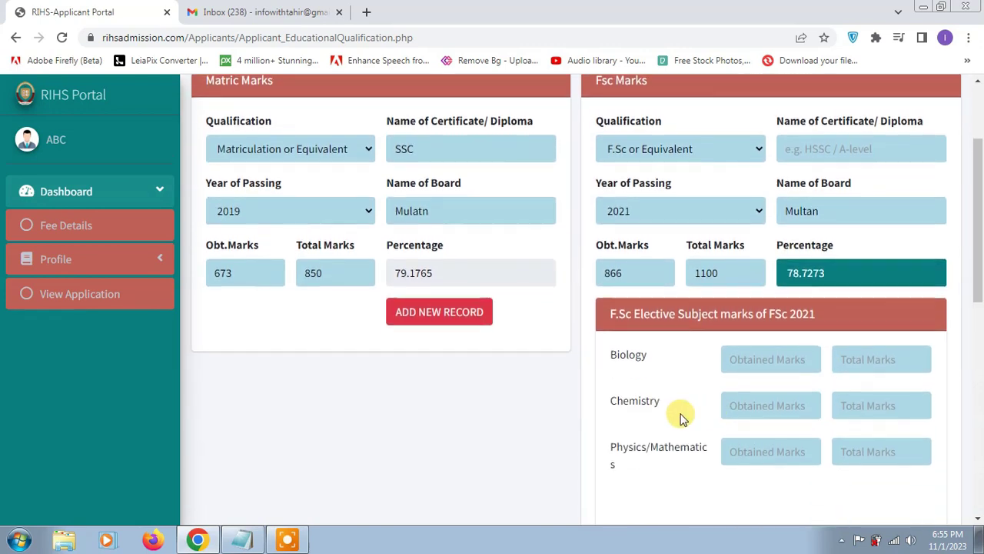
{"action": "scroll", "coordinate": [680, 416], "scroll_direction": "down", "scroll_amount": 1}
{"action": "left_click", "coordinate": [768, 289]}
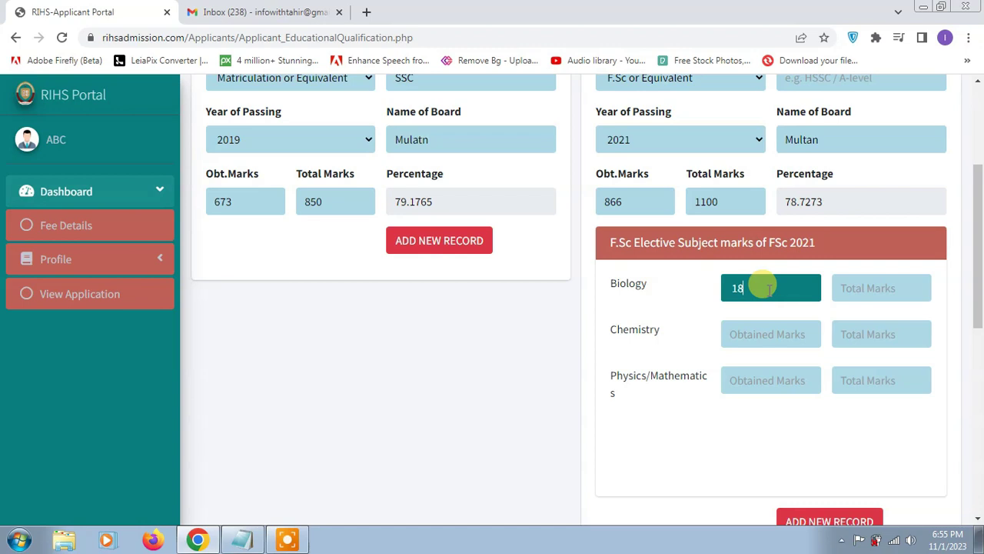
{"action": "left_click", "coordinate": [868, 297]}
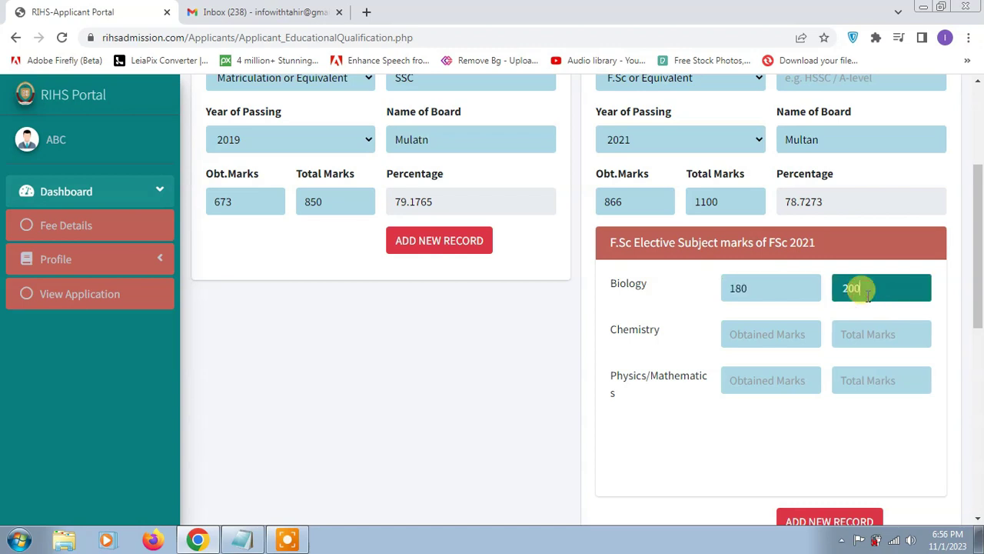
{"action": "left_click", "coordinate": [786, 326]}
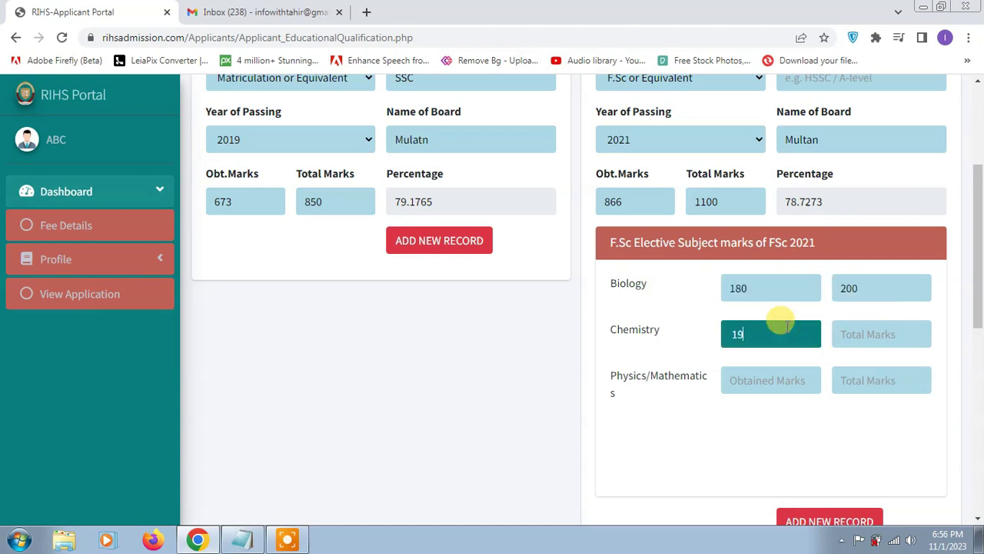
{"action": "left_click", "coordinate": [858, 336]}
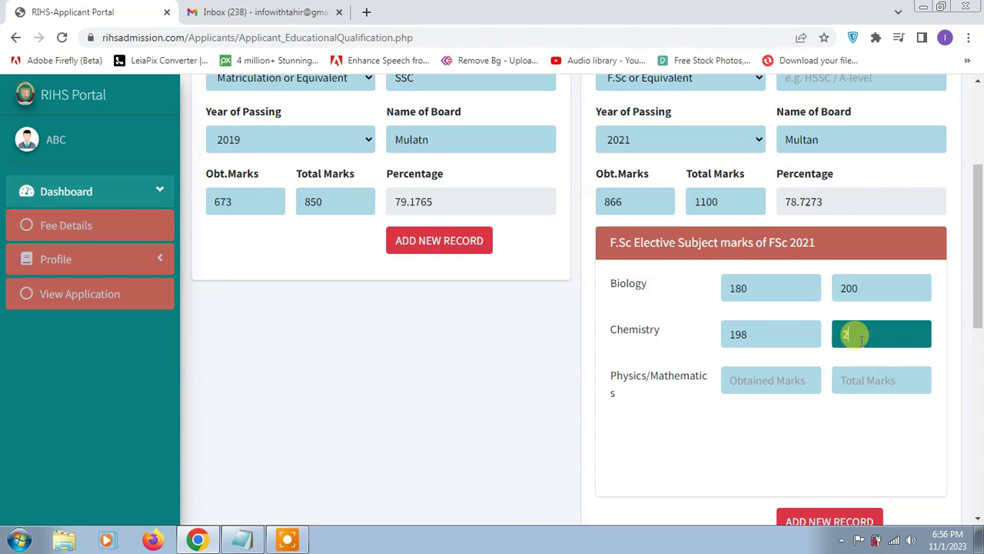
{"action": "left_click", "coordinate": [790, 380]}
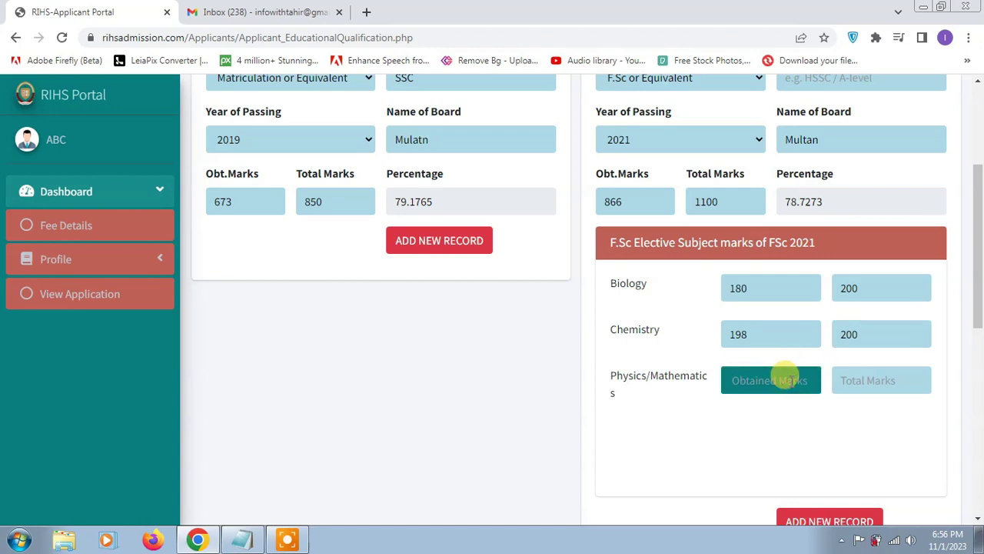
{"action": "left_click", "coordinate": [869, 379]}
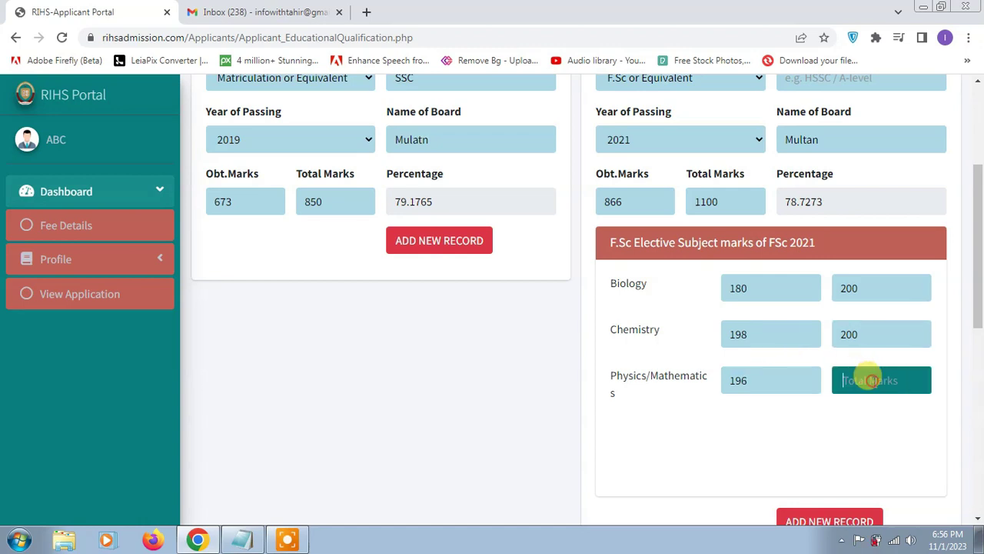
{"action": "scroll", "coordinate": [813, 378], "scroll_direction": "down", "scroll_amount": 2}
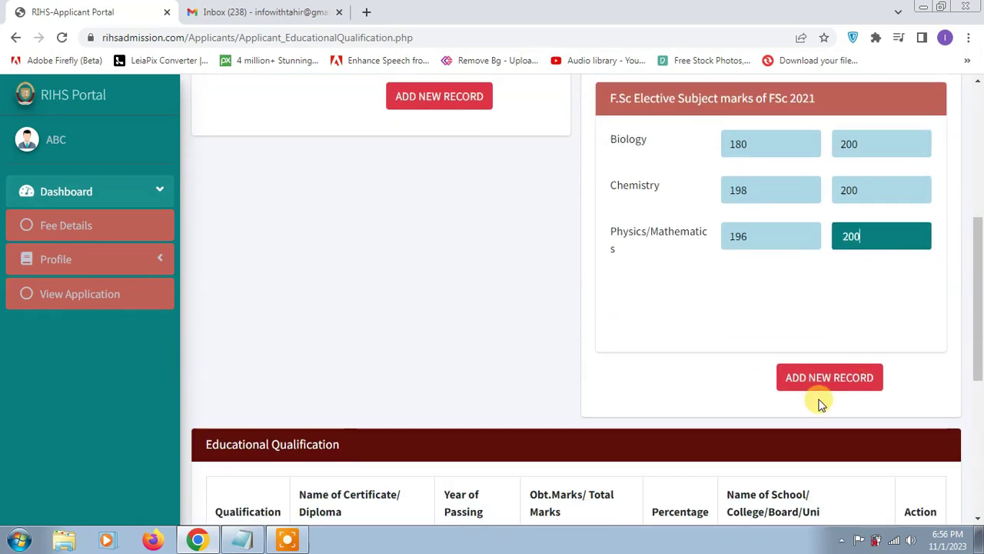
{"action": "scroll", "coordinate": [819, 393], "scroll_direction": "down", "scroll_amount": 2}
{"action": "left_click", "coordinate": [836, 242]}
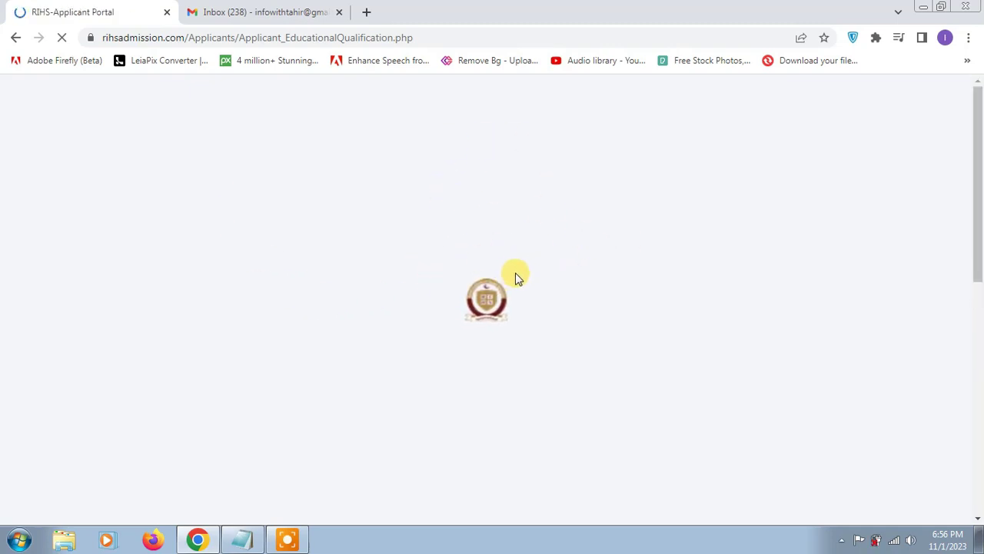
Save MDCAT marks 198 of 200 (99%, passed 2023) with roll number, and dismiss the success alert
{"action": "scroll", "coordinate": [528, 259], "scroll_direction": "down", "scroll_amount": 5}
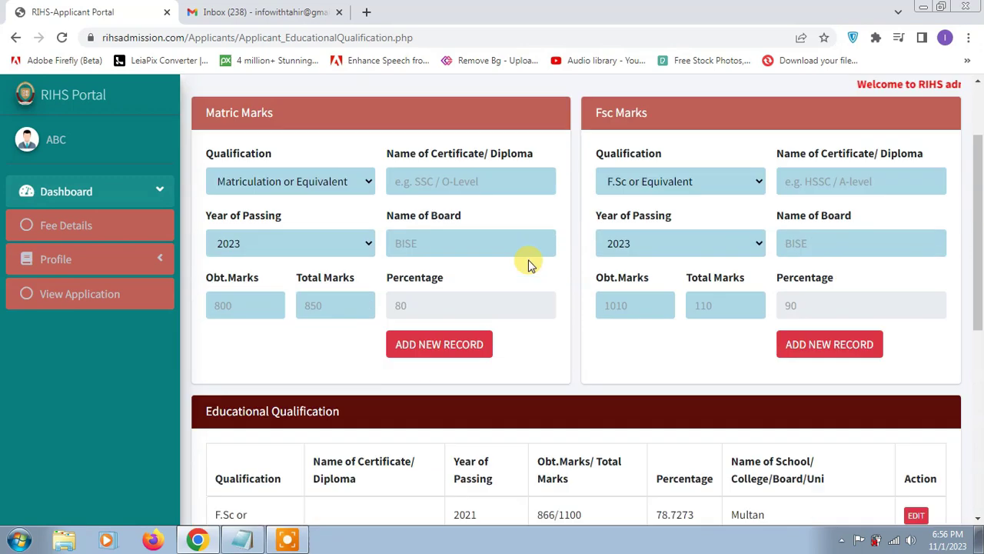
{"action": "scroll", "coordinate": [643, 298], "scroll_direction": "down", "scroll_amount": 1}
{"action": "scroll", "coordinate": [510, 385], "scroll_direction": "down", "scroll_amount": 2}
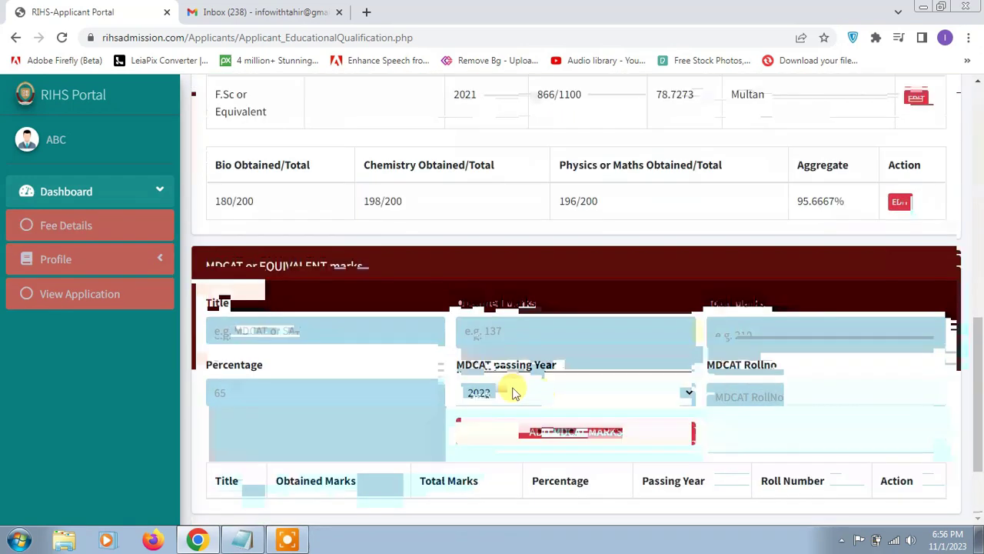
{"action": "left_click", "coordinate": [321, 332]}
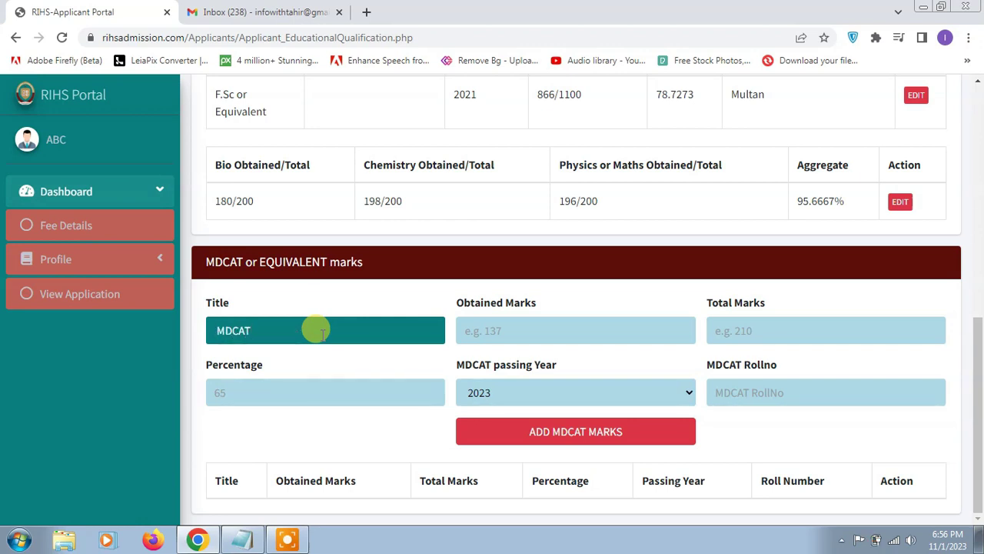
{"action": "left_click", "coordinate": [525, 320]}
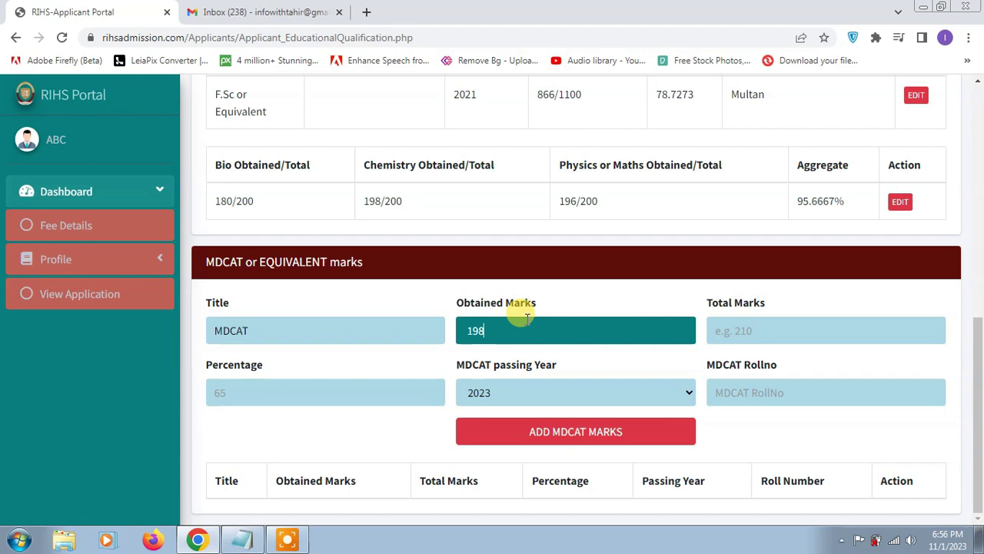
{"action": "left_click", "coordinate": [772, 327]}
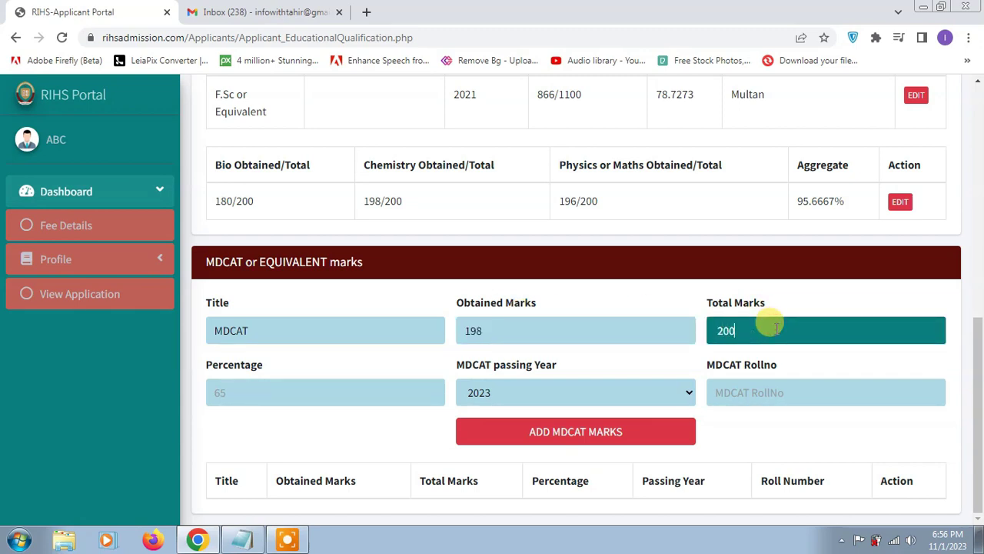
{"action": "type", "text": "200"}
{"action": "left_click", "coordinate": [293, 395]}
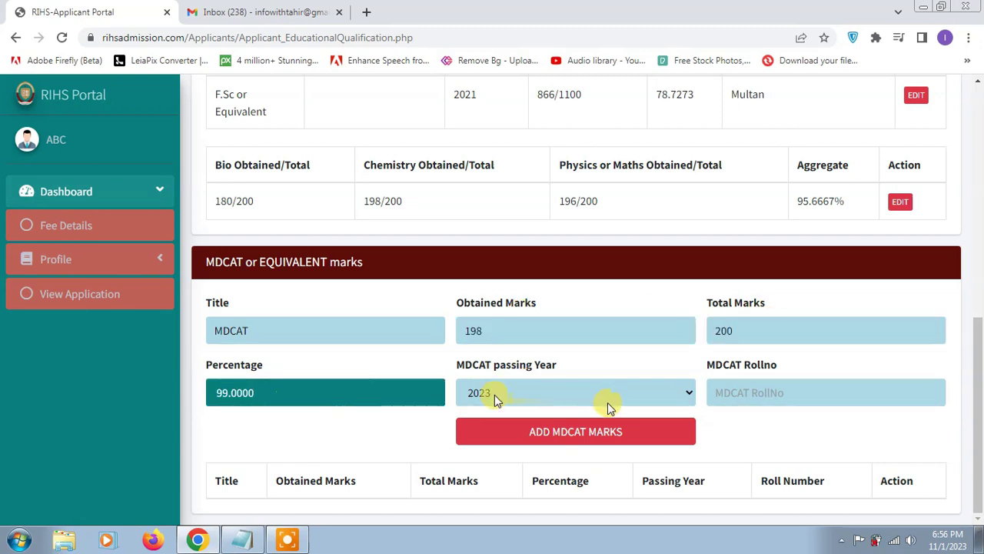
{"action": "left_click", "coordinate": [740, 402]}
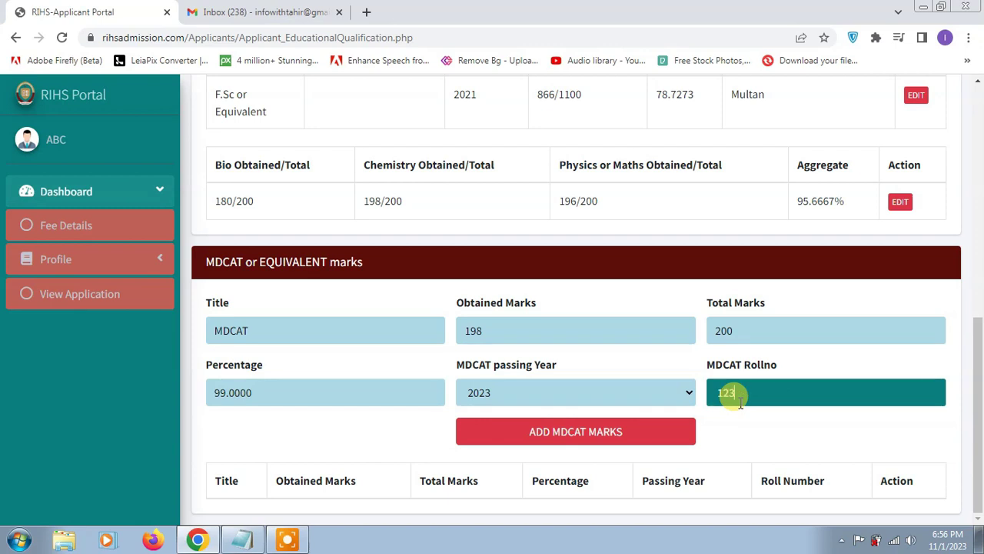
{"action": "left_click", "coordinate": [631, 433]}
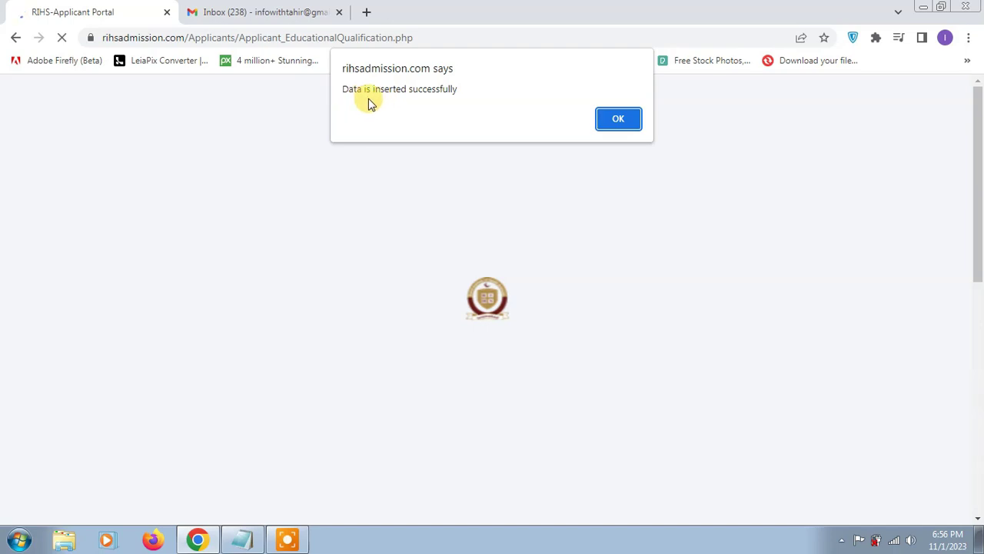
{"action": "left_click", "coordinate": [620, 121]}
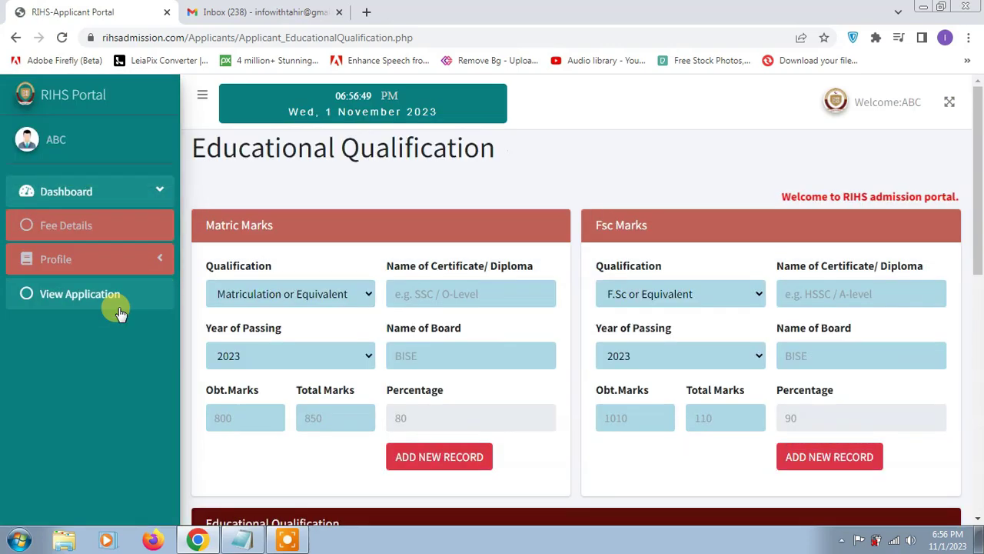
Go to the Document upload page under Profile
{"action": "left_click", "coordinate": [153, 266]}
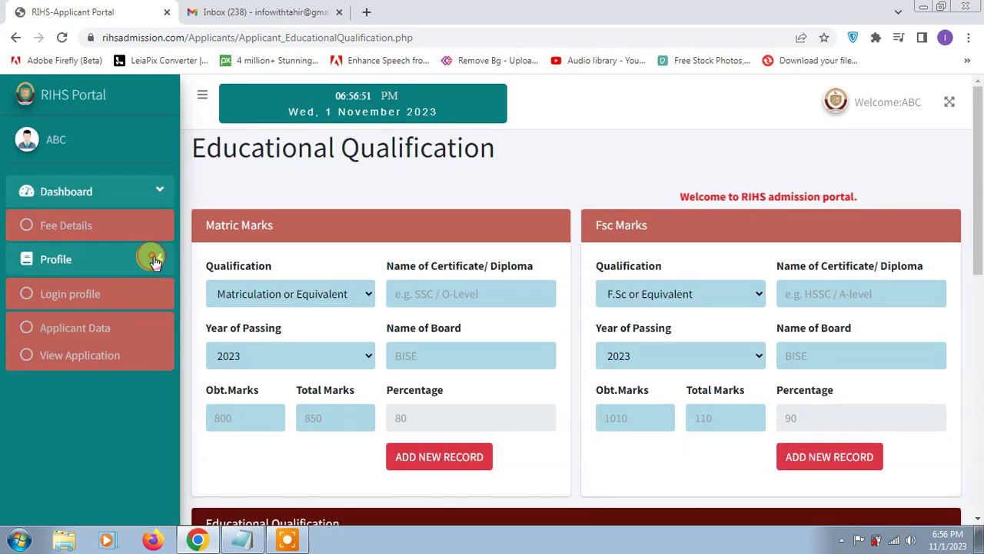
{"action": "scroll", "coordinate": [111, 373], "scroll_direction": "down", "scroll_amount": 1}
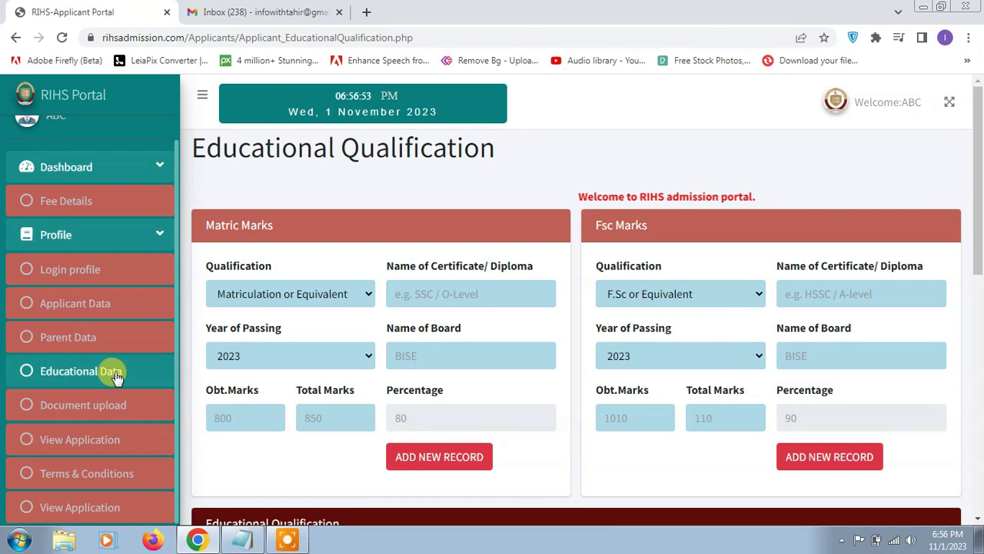
{"action": "scroll", "coordinate": [114, 380], "scroll_direction": "down", "scroll_amount": 1}
{"action": "left_click", "coordinate": [122, 405]}
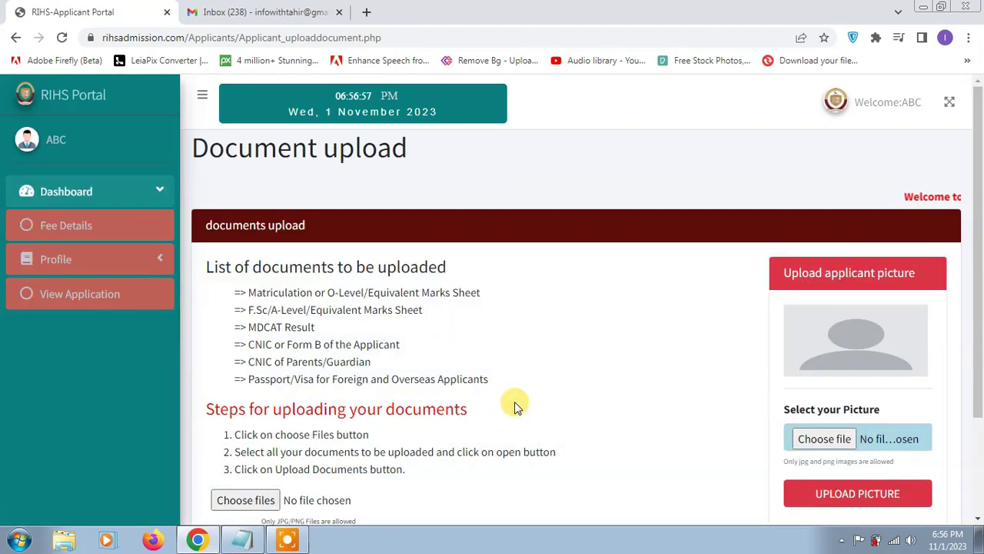
Choose the second portrait as the document and upload the first portrait as applicant picture
{"action": "scroll", "coordinate": [536, 378], "scroll_direction": "down", "scroll_amount": 1}
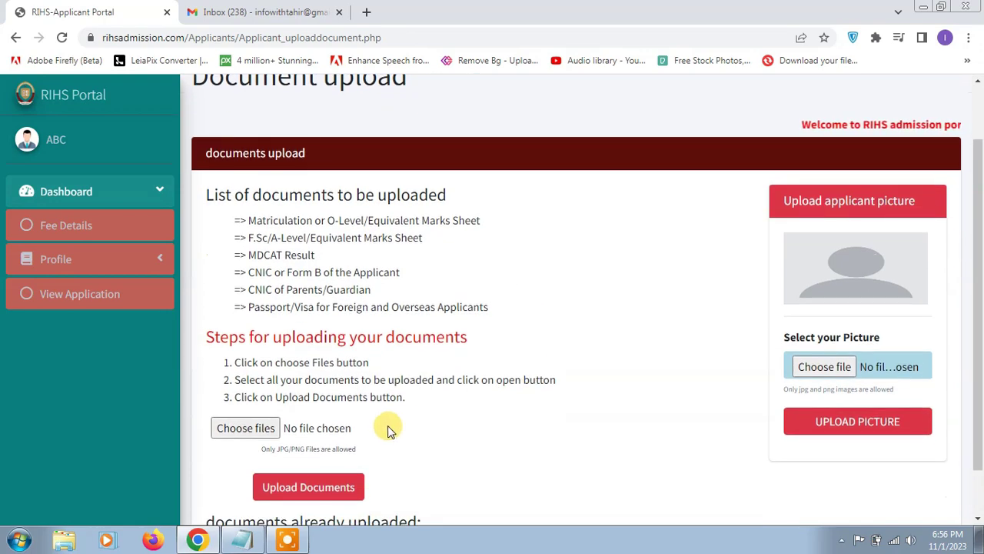
{"action": "scroll", "coordinate": [405, 420], "scroll_direction": "down", "scroll_amount": 1}
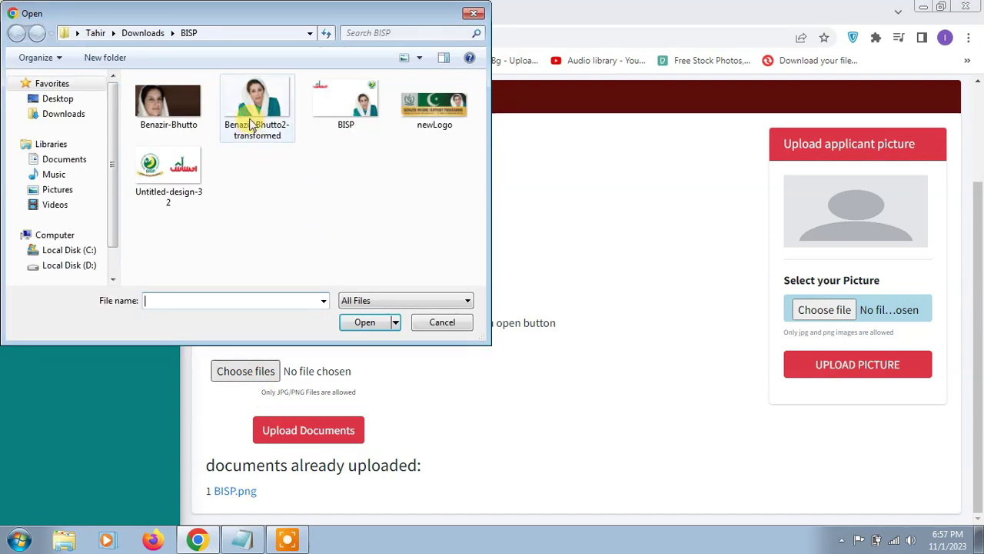
{"action": "double_click", "coordinate": [251, 104]}
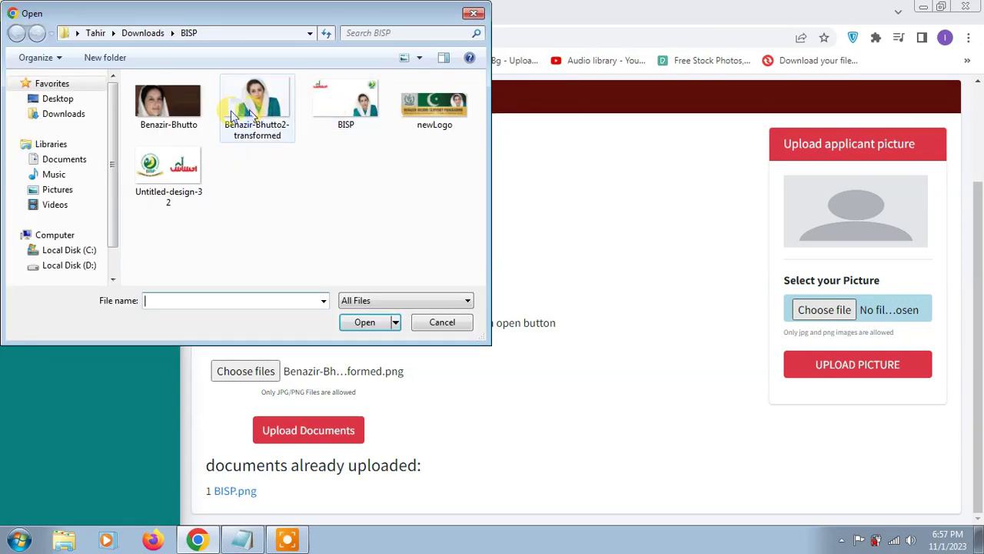
{"action": "double_click", "coordinate": [183, 107]}
{"action": "left_click", "coordinate": [842, 364]}
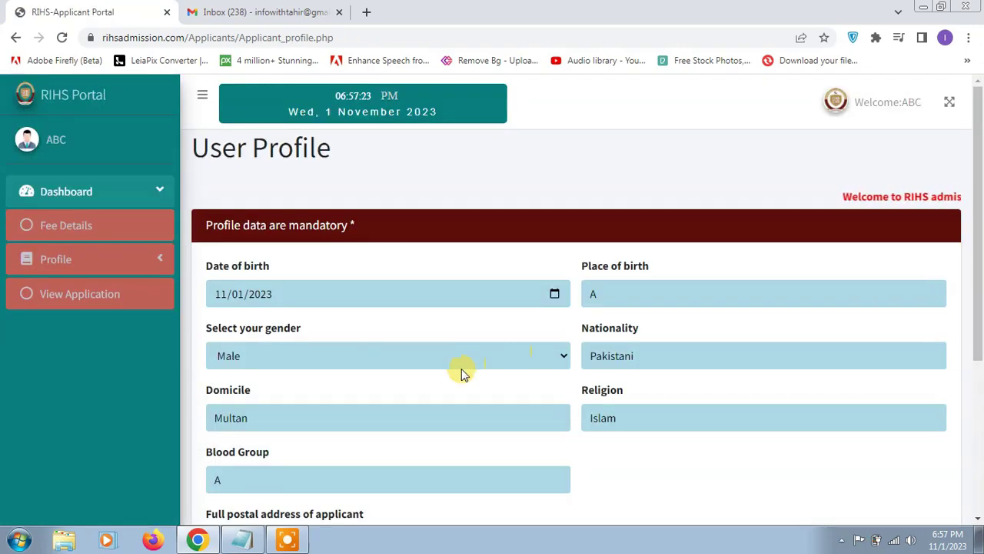
Review the compiled application with photo and fees, noting terms status Not Accepted
{"action": "scroll", "coordinate": [461, 372], "scroll_direction": "down", "scroll_amount": 3}
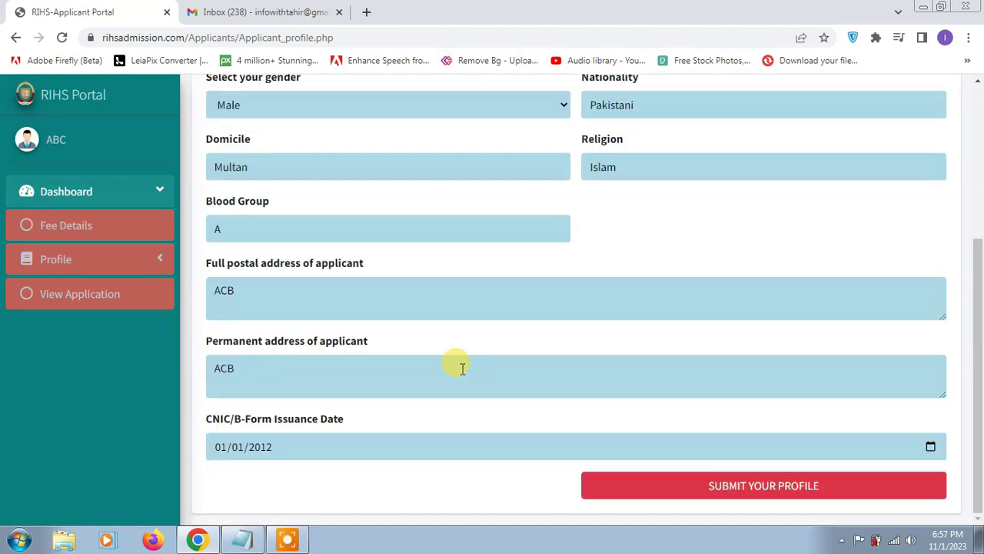
{"action": "left_click", "coordinate": [132, 260]}
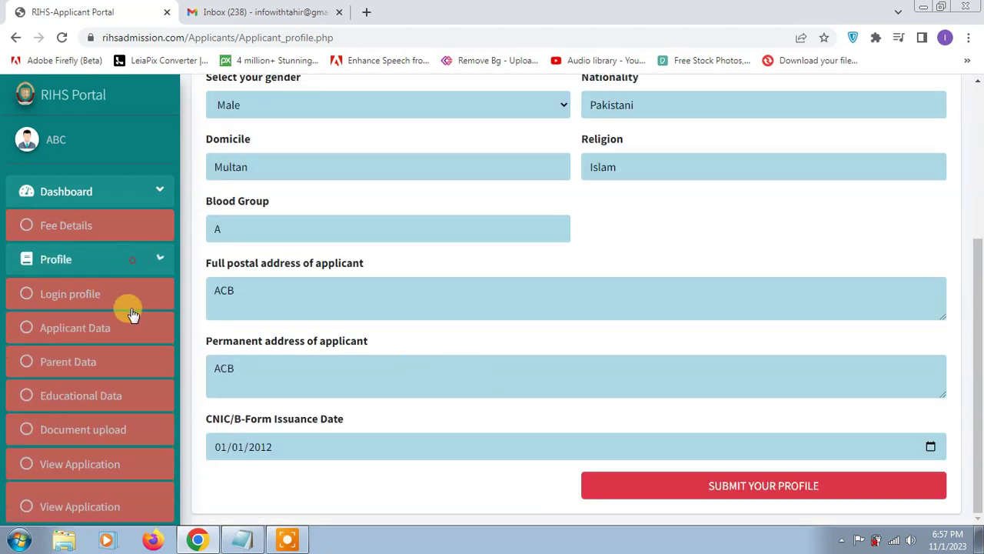
{"action": "scroll", "coordinate": [113, 406], "scroll_direction": "down", "scroll_amount": 1}
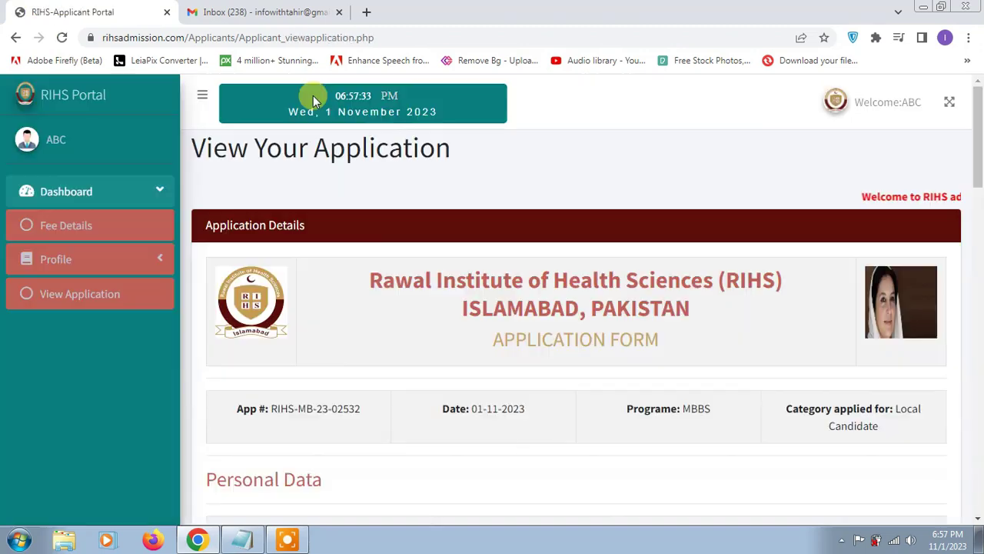
{"action": "scroll", "coordinate": [538, 365], "scroll_direction": "down", "scroll_amount": 3}
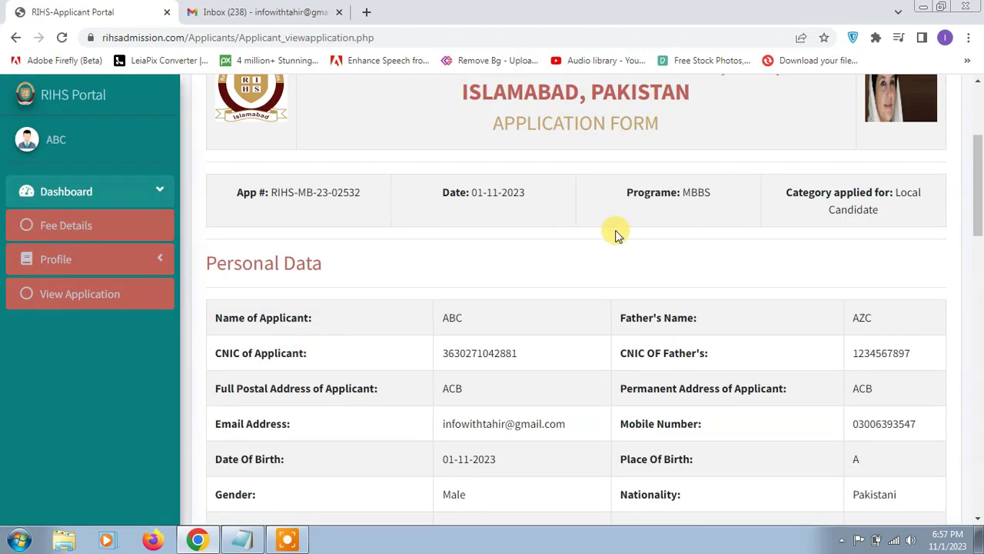
{"action": "scroll", "coordinate": [670, 357], "scroll_direction": "down", "scroll_amount": 13}
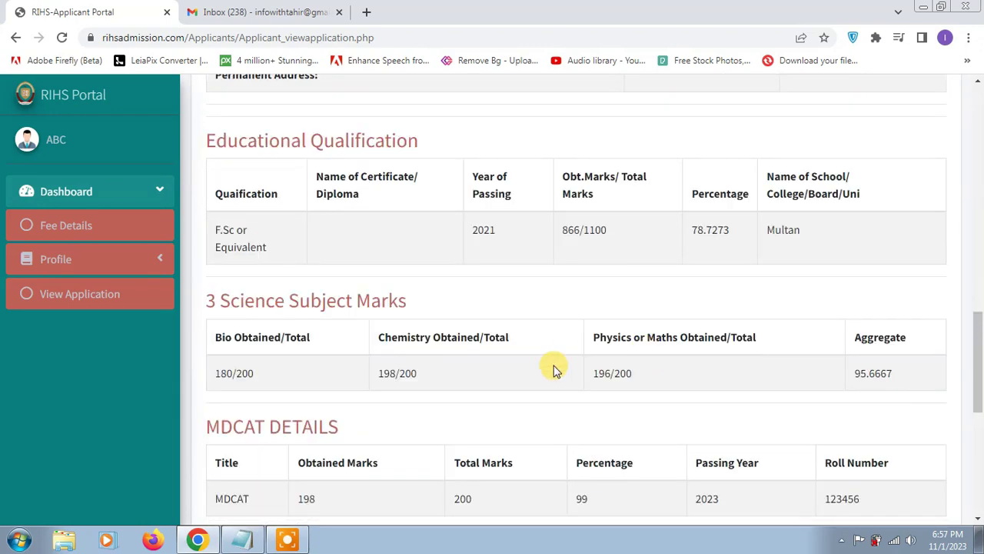
{"action": "scroll", "coordinate": [758, 392], "scroll_direction": "down", "scroll_amount": 2}
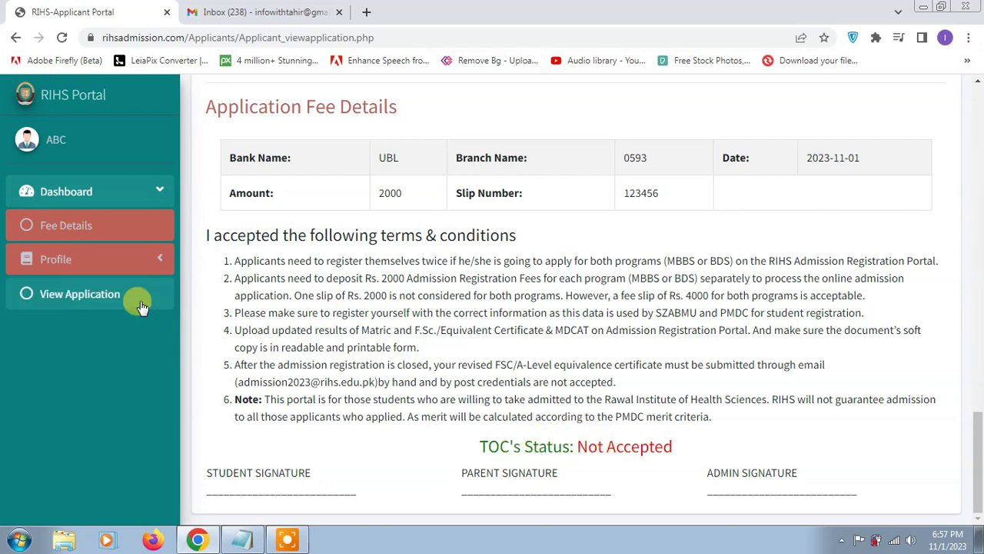
{"action": "left_click", "coordinate": [138, 259]}
{"action": "scroll", "coordinate": [130, 378], "scroll_direction": "down", "scroll_amount": 1}
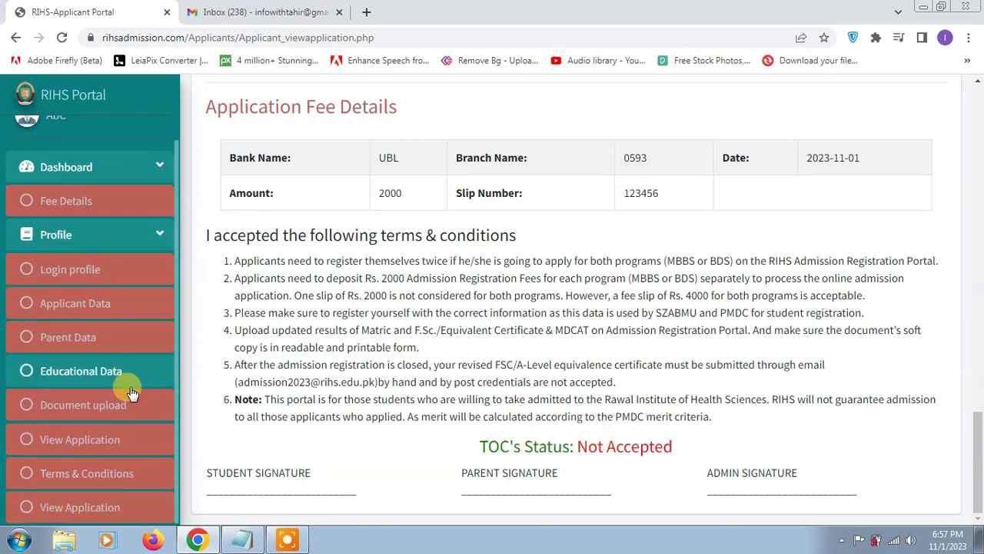
Agree to the Terms & Conditions and dismiss the 'Good job!' confirmation
{"action": "left_click", "coordinate": [108, 473]}
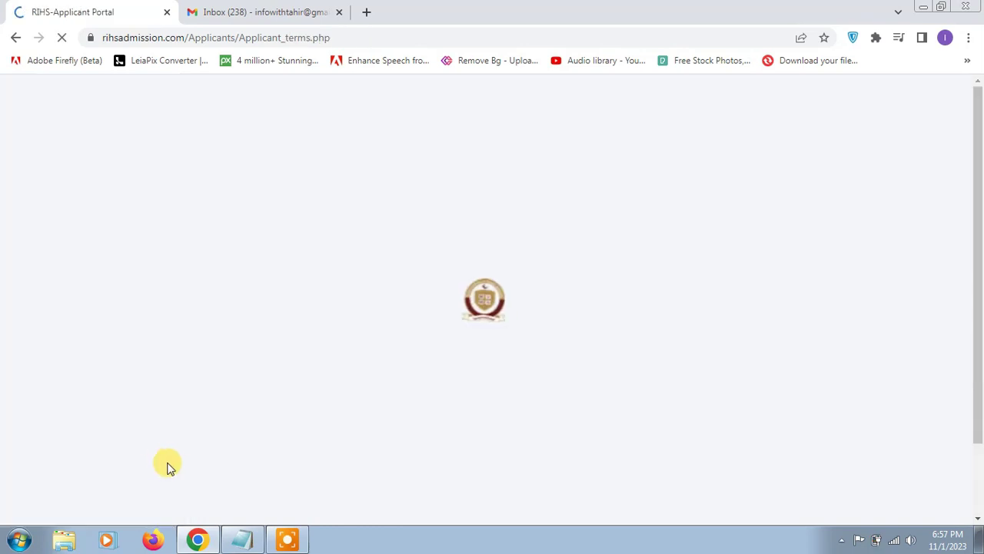
{"action": "scroll", "coordinate": [549, 369], "scroll_direction": "down", "scroll_amount": 2}
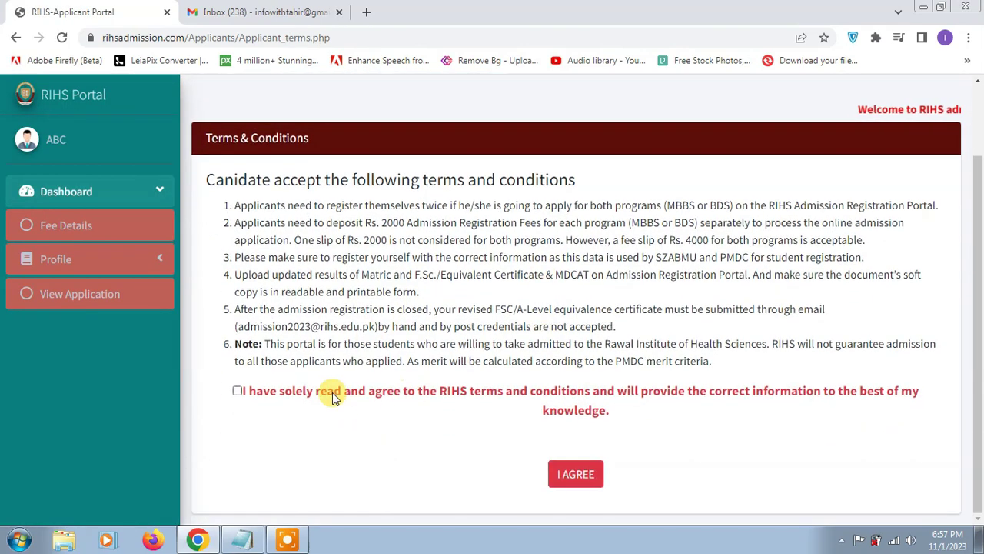
{"action": "left_click", "coordinate": [238, 391]}
{"action": "left_click", "coordinate": [570, 477]}
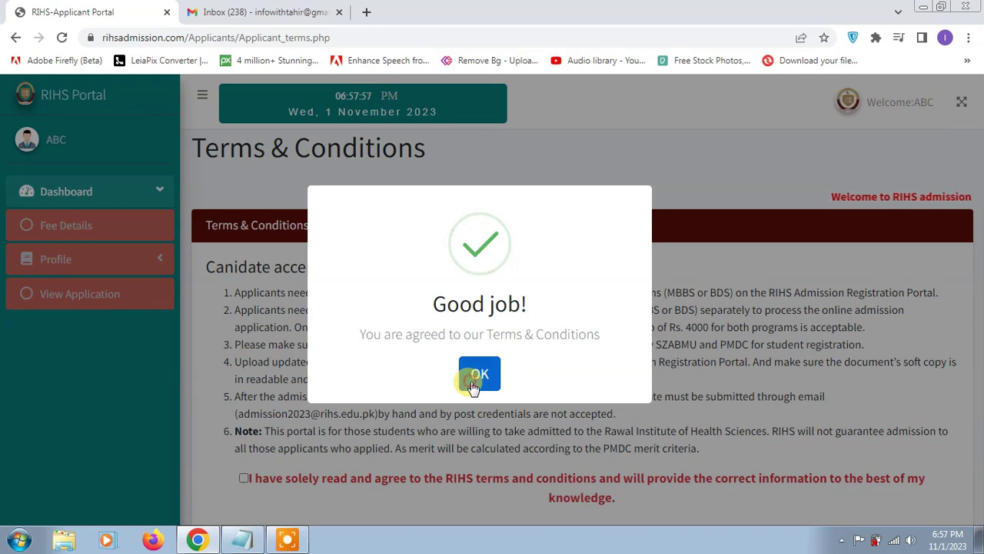
{"action": "left_click", "coordinate": [477, 376]}
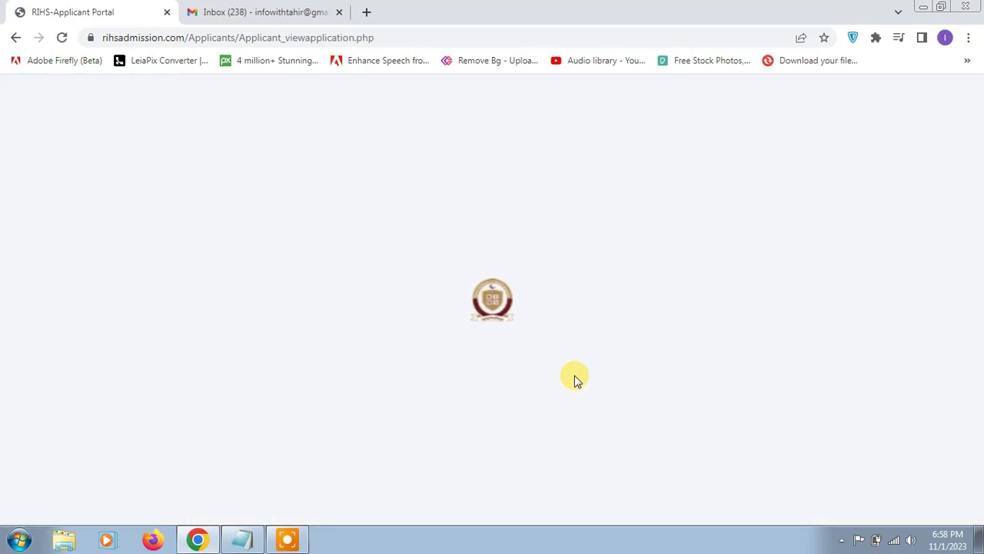
Scroll the application to confirm TOC's Status reads Agreed, then return to the top
{"action": "scroll", "coordinate": [546, 330], "scroll_direction": "down", "scroll_amount": 11}
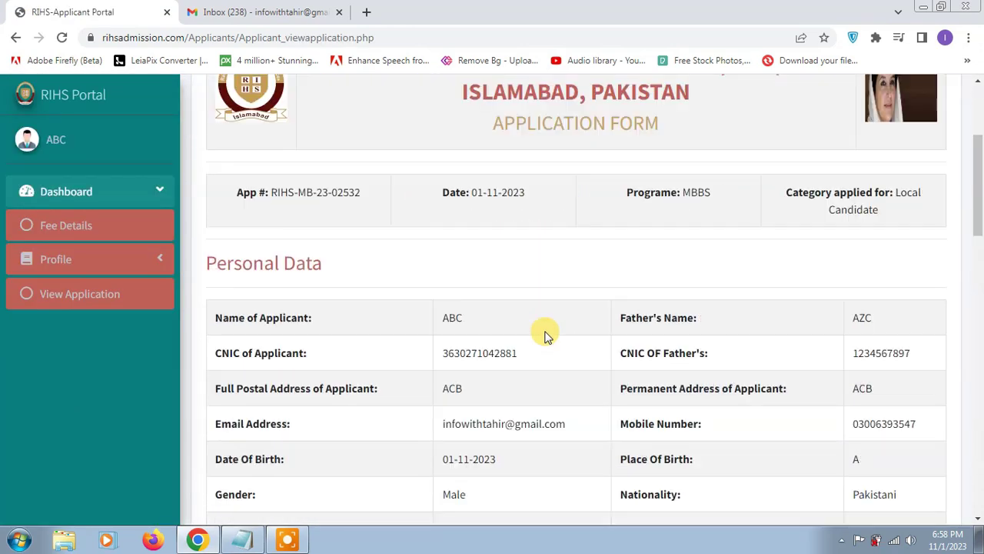
{"action": "scroll", "coordinate": [546, 336], "scroll_direction": "down", "scroll_amount": 8}
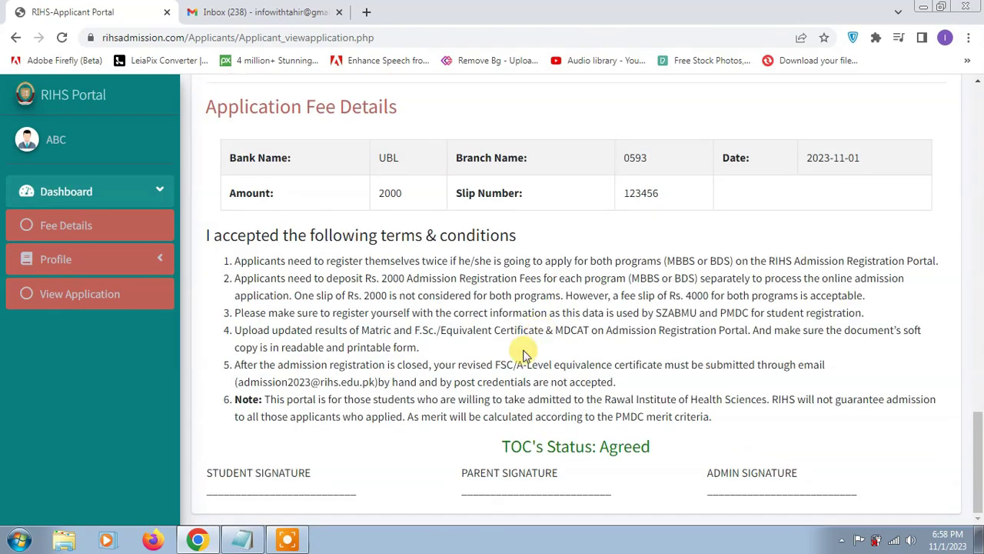
{"action": "left_click_drag", "start_coordinate": [657, 450], "coordinate": [436, 447]}
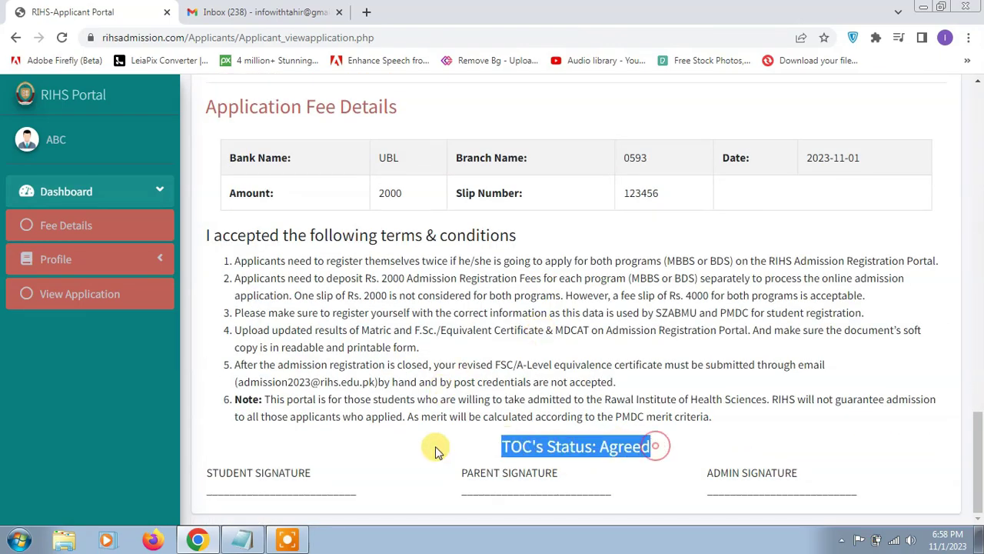
{"action": "scroll", "coordinate": [553, 373], "scroll_direction": "up", "scroll_amount": 17}
{"action": "scroll", "coordinate": [554, 373], "scroll_direction": "up", "scroll_amount": 3}
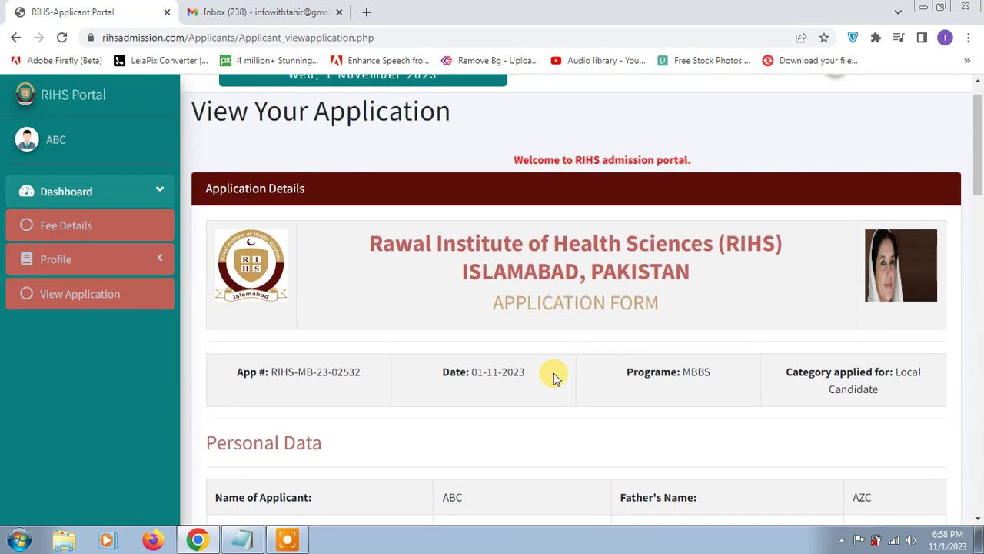